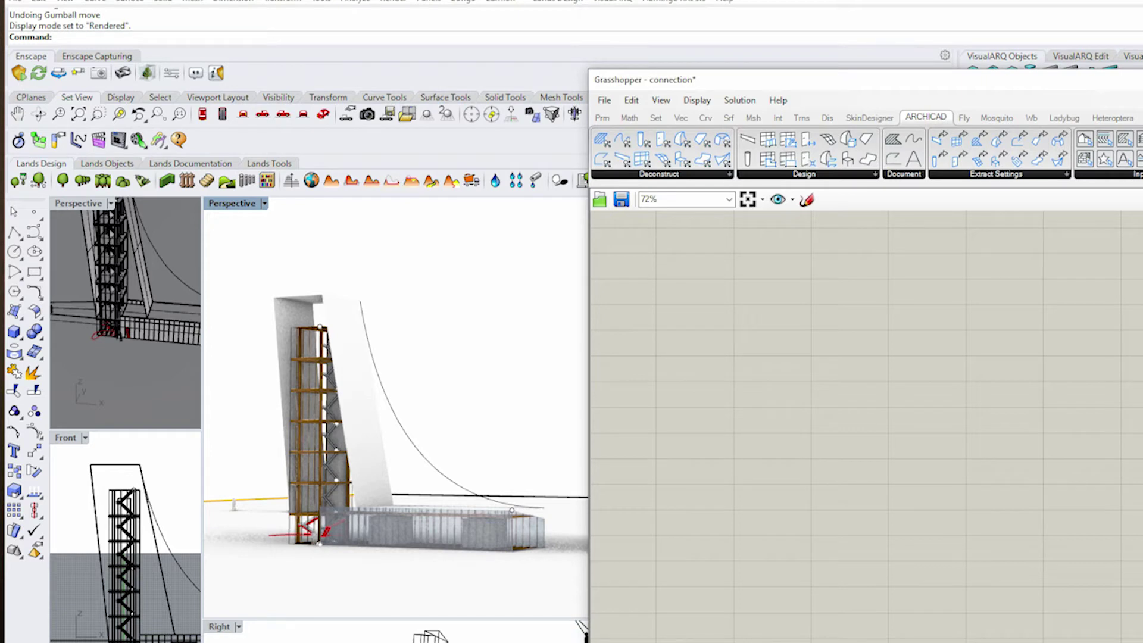
# Move the Grasshopper window further over the model view and add an ARCHICAD Object component to its canvas
pyautogui.moveTo(863, 79); pyautogui.dragTo(814, 70)
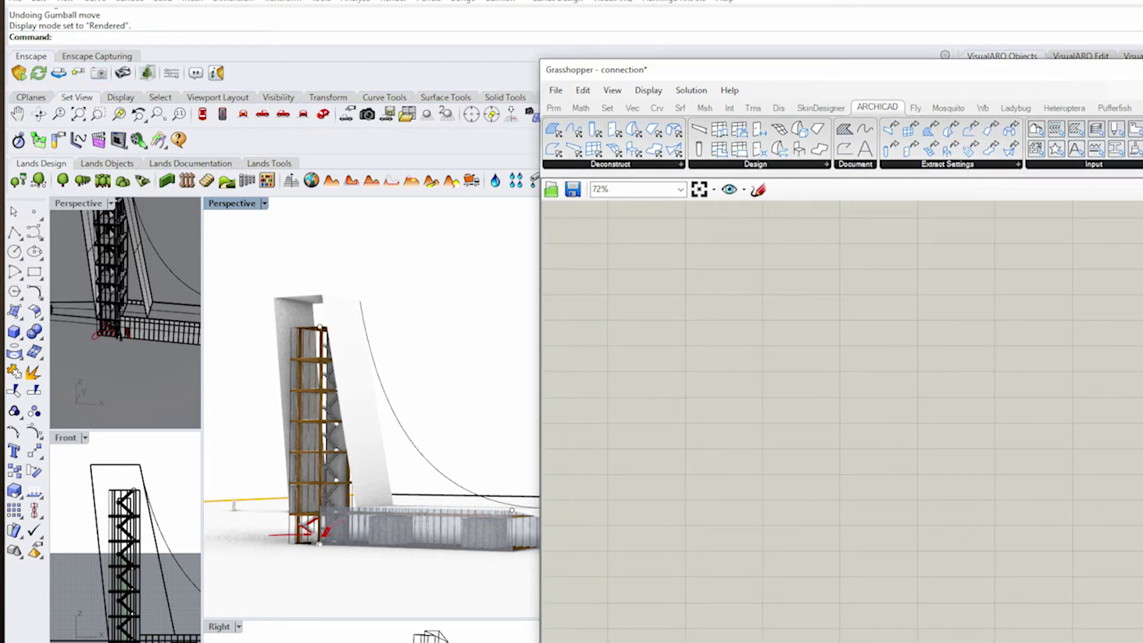
pyautogui.moveTo(726, 69); pyautogui.dragTo(715, 39)
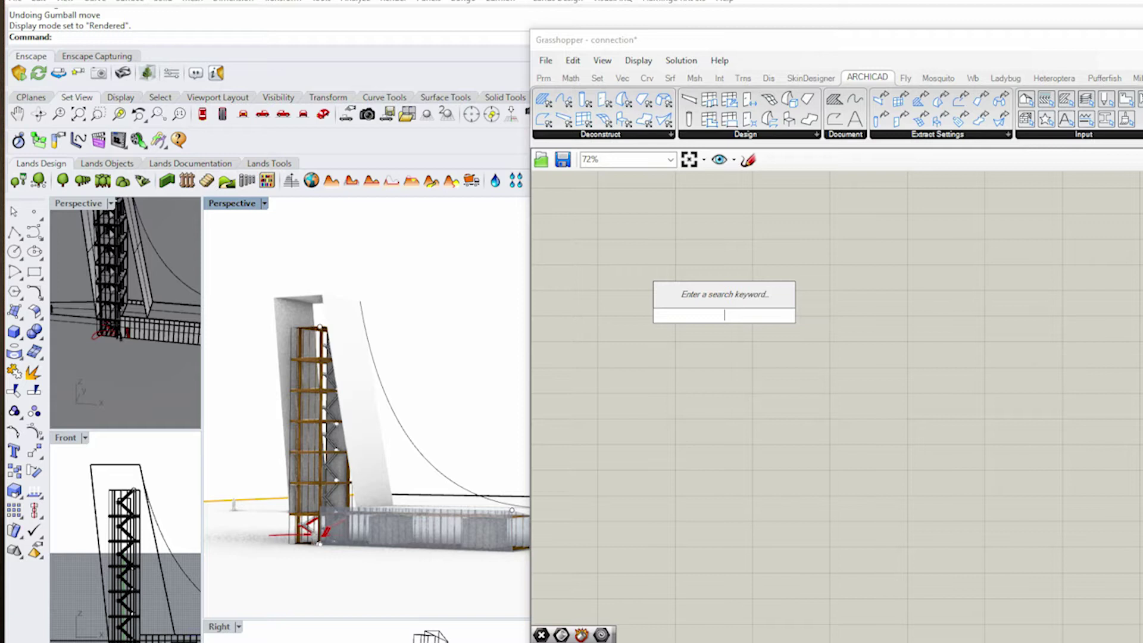
pyautogui.write('o')
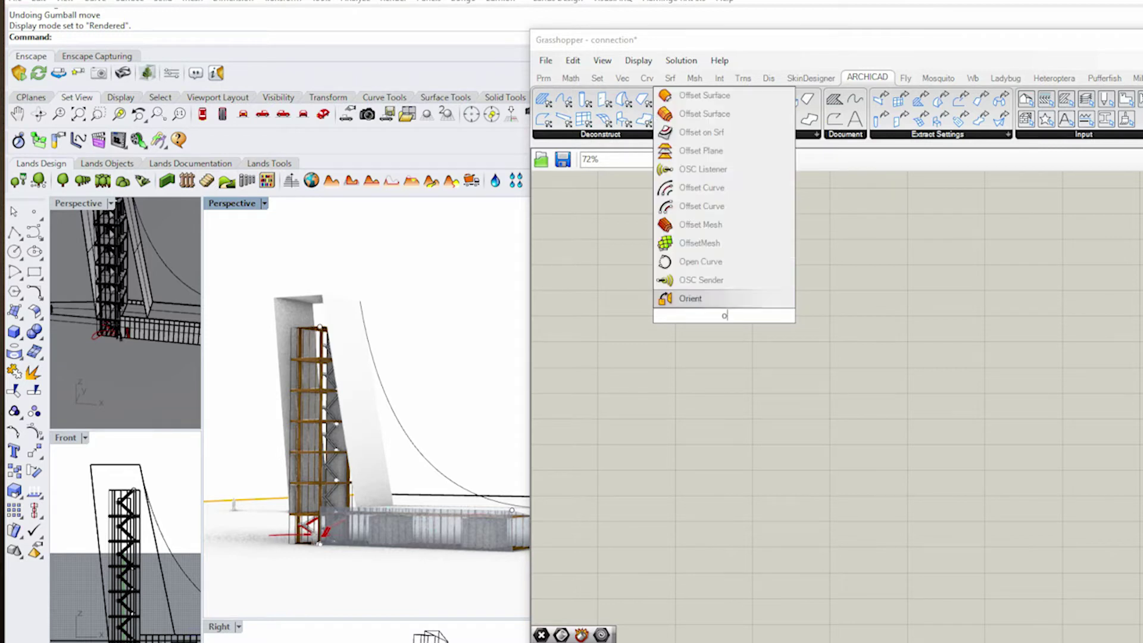
pyautogui.write('bjec')
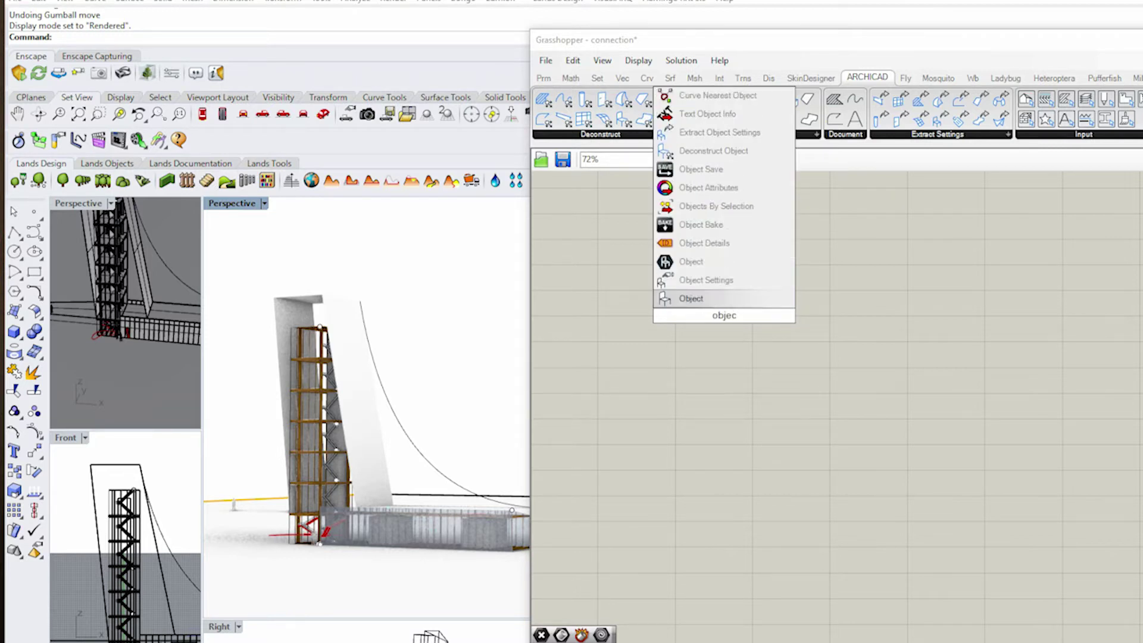
pyautogui.click(690, 298)
# Add an ARCHICAD Object Settings component to the canvas below and beside the Object component
pyautogui.scroll(3, 795, 354)
pyautogui.scroll(3, 836, 405)
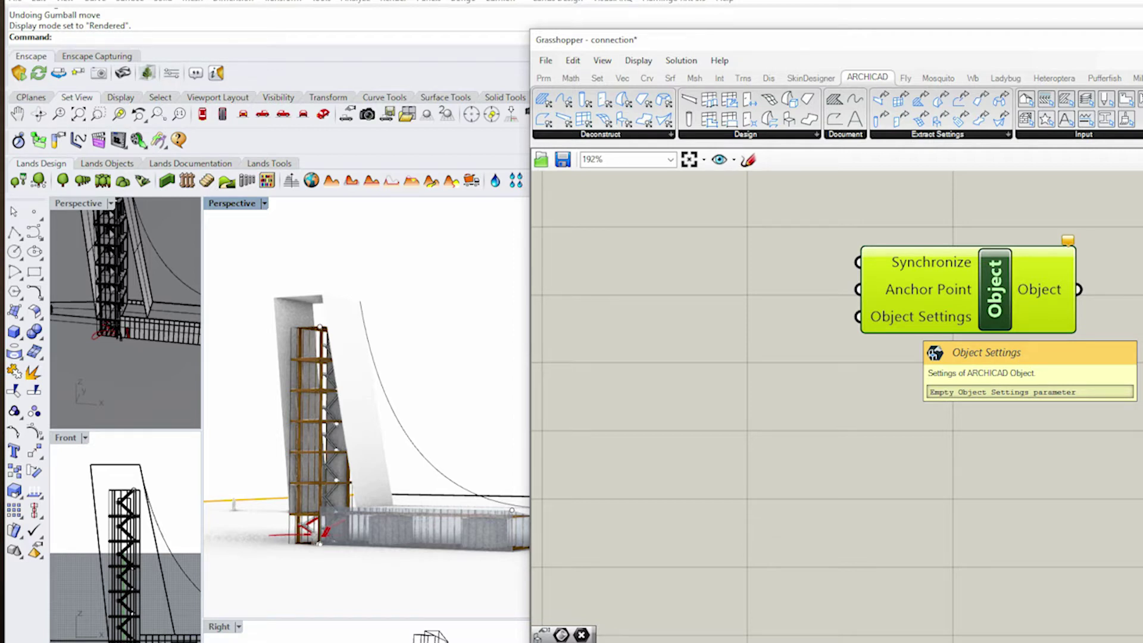
pyautogui.doubleClick(777, 373)
pyautogui.write('o')
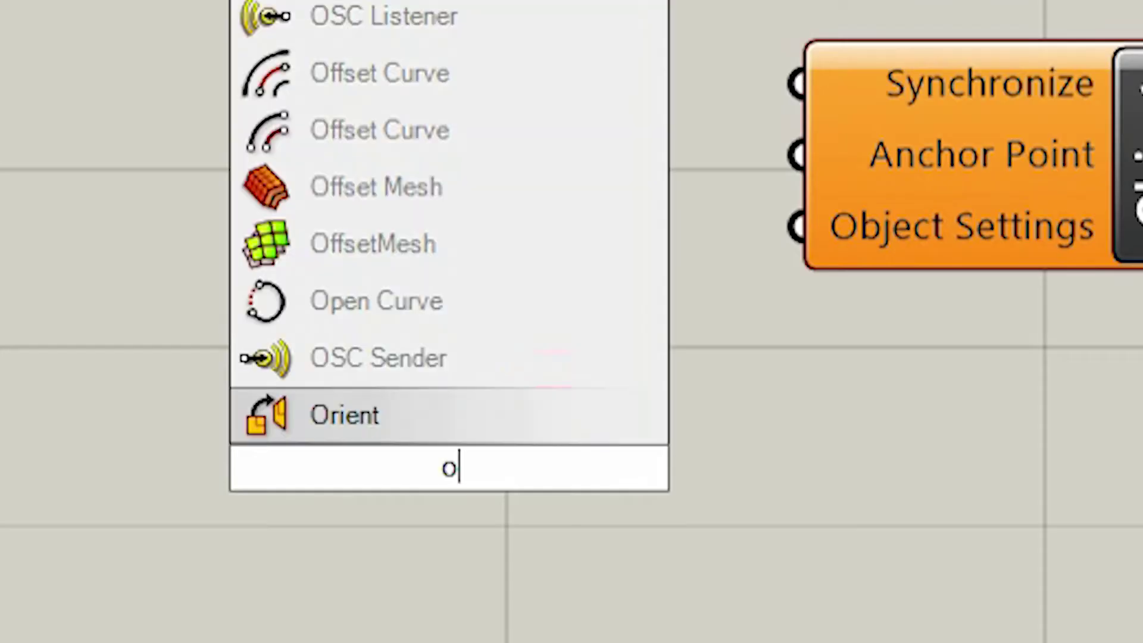
pyautogui.write('bjec')
pyautogui.click(488, 375)
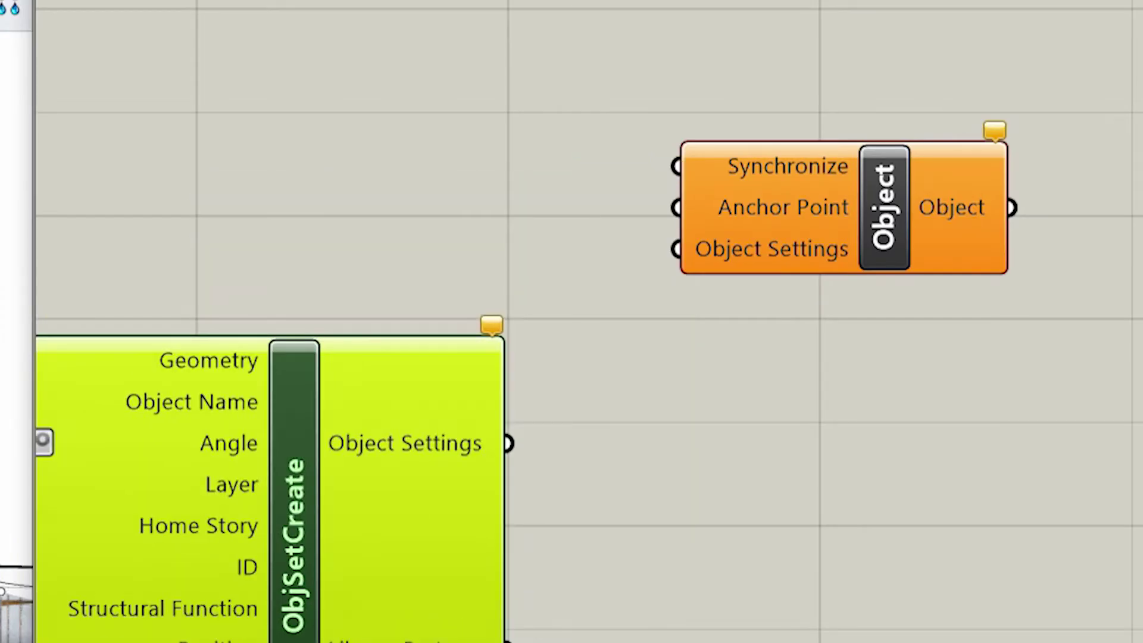
# Connect the Object Settings output of ObjSetCreate to the Object component's Object Settings input and adjust the component's position
pyautogui.moveTo(507, 443); pyautogui.dragTo(659, 253)
pyautogui.moveTo(508, 443); pyautogui.dragTo(673, 248)
pyautogui.scroll(-3, 829, 340)
pyautogui.moveTo(828, 341); pyautogui.dragTo(935, 342, button='right')
pyautogui.moveTo(659, 457); pyautogui.dragTo(678, 481)
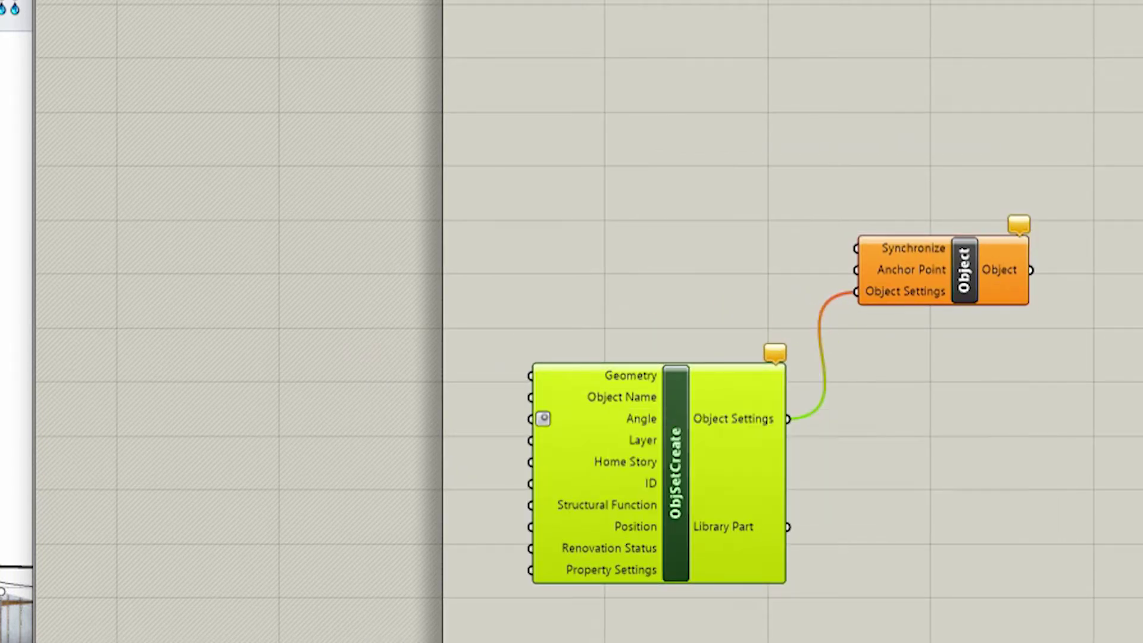
# Add a Geometry parameter referencing the slanted panel surface of the tower and connect it to the Geometry input of ObjSetCreate
pyautogui.doubleClick(377, 409)
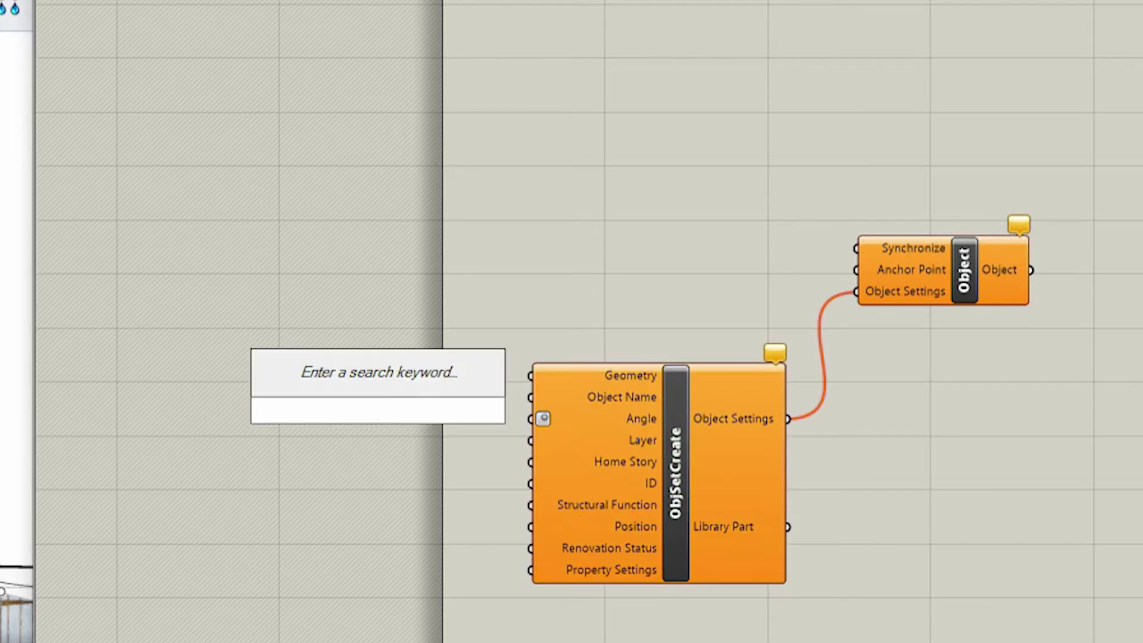
pyautogui.write('geom')
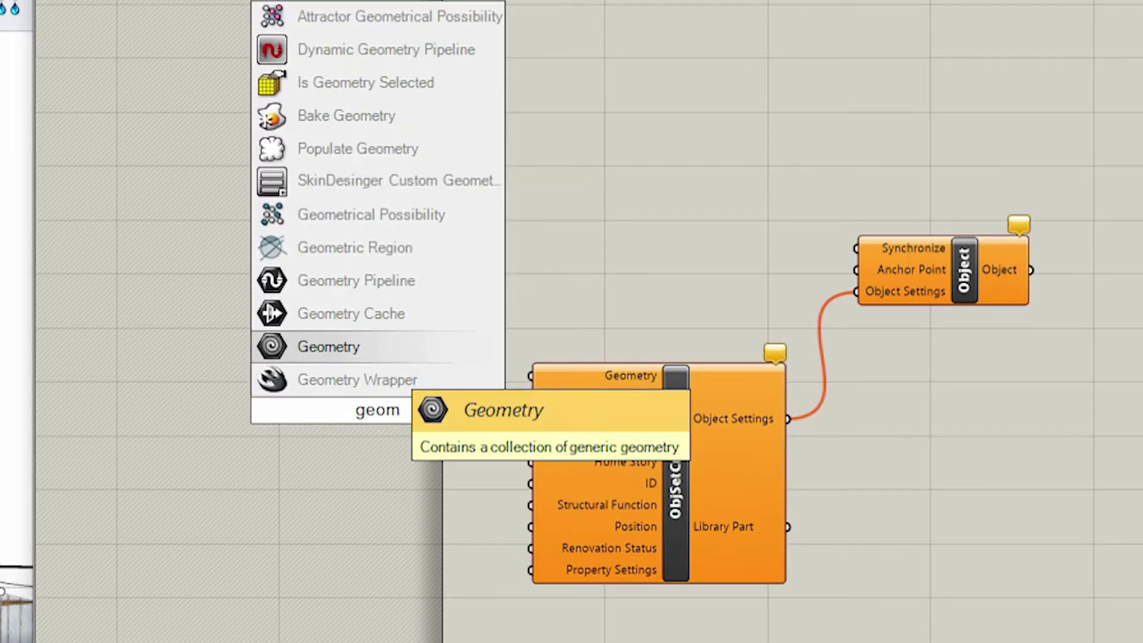
pyautogui.click(357, 347)
pyautogui.rightClick(378, 410)
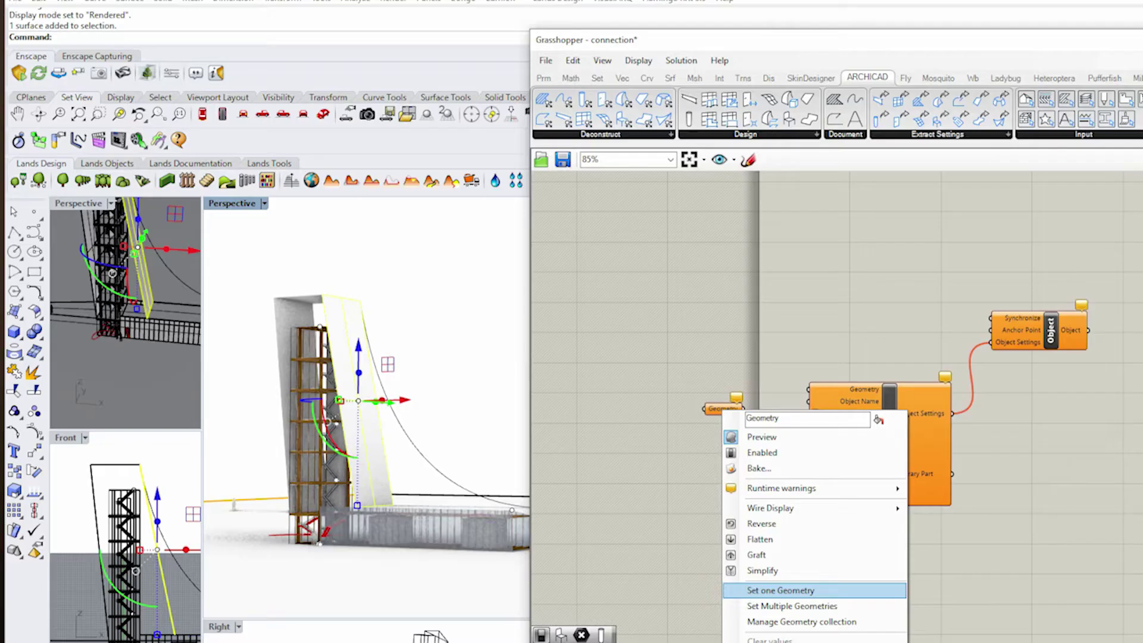
pyautogui.click(777, 589)
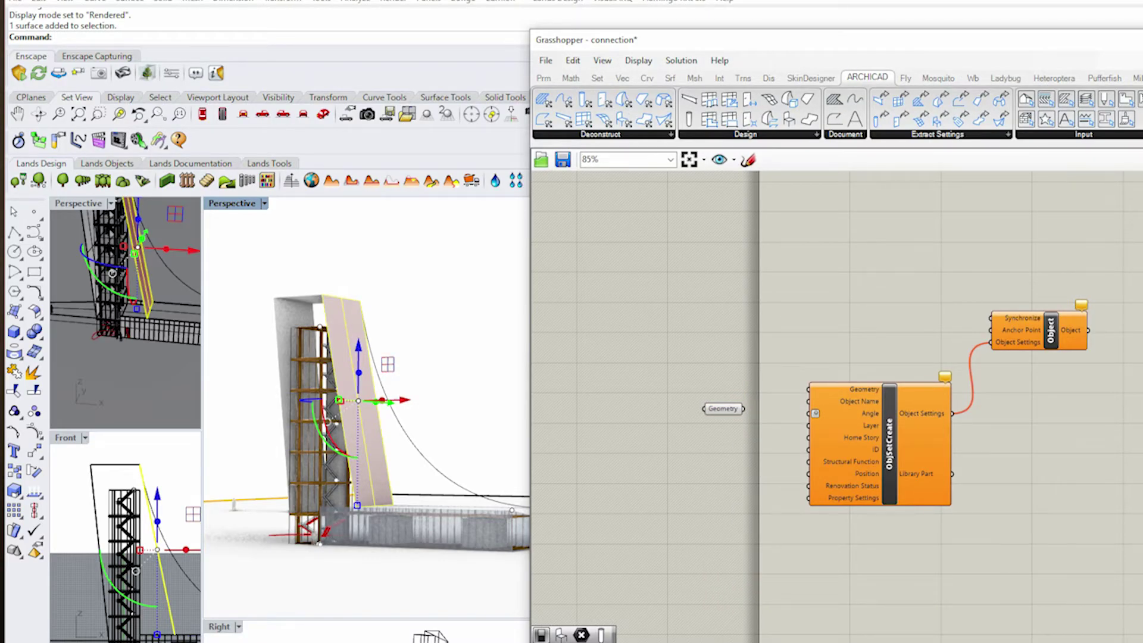
pyautogui.moveTo(744, 408); pyautogui.dragTo(808, 390)
pyautogui.moveTo(722, 408); pyautogui.dragTo(743, 356)
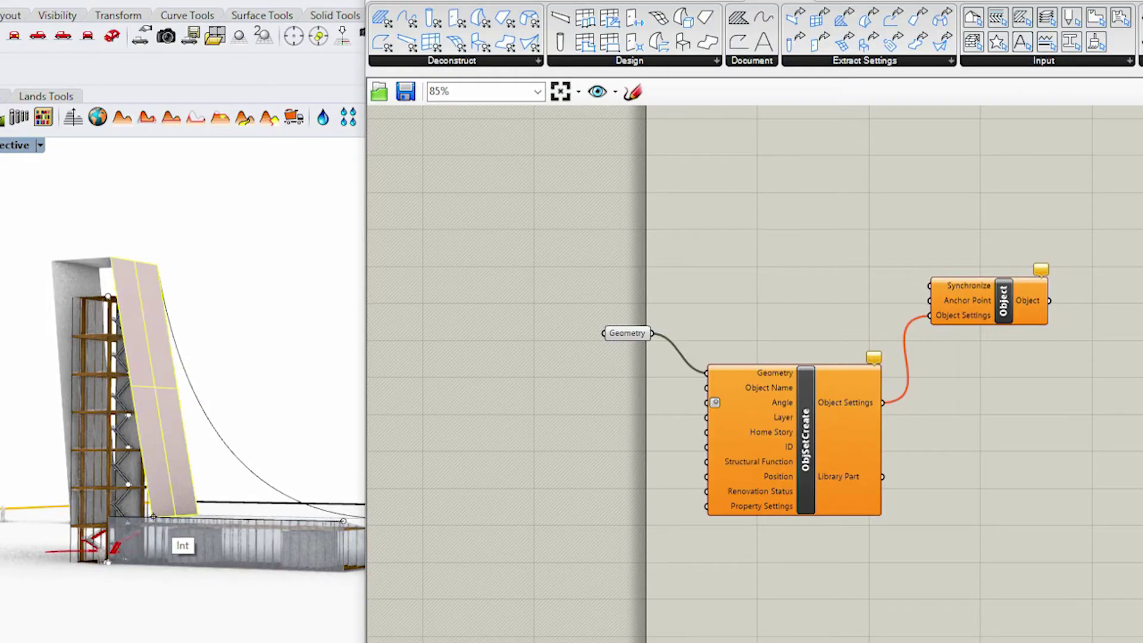
# Add a Point parameter and set it to the lower corner of the slanted panel surface
pyautogui.click(153, 516)
pyautogui.doubleClick(757, 280)
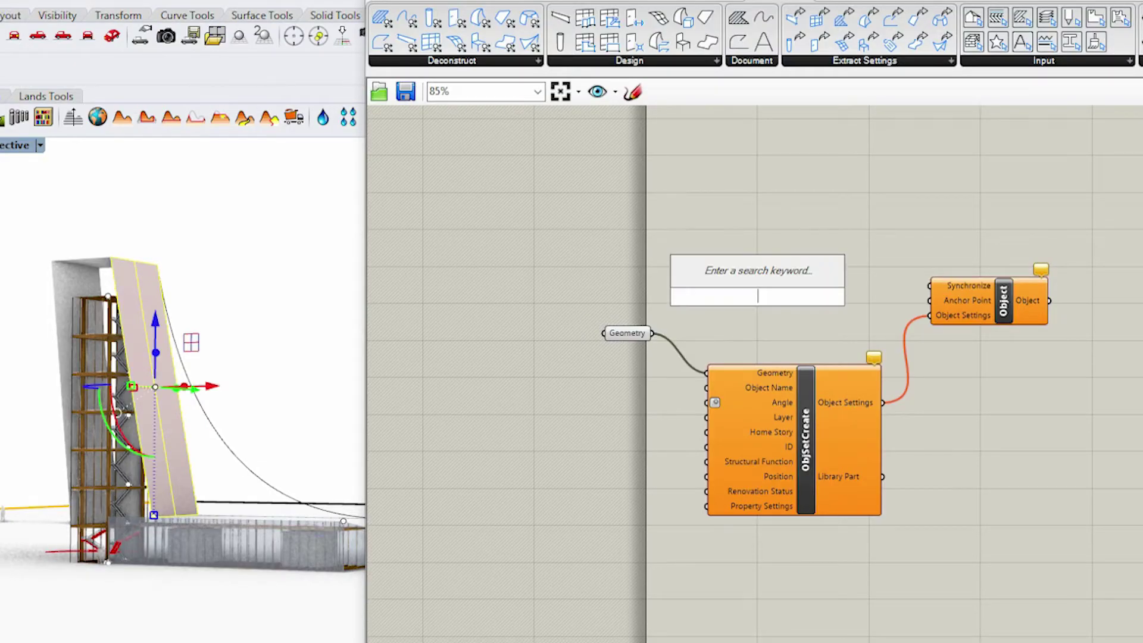
pyautogui.write('point')
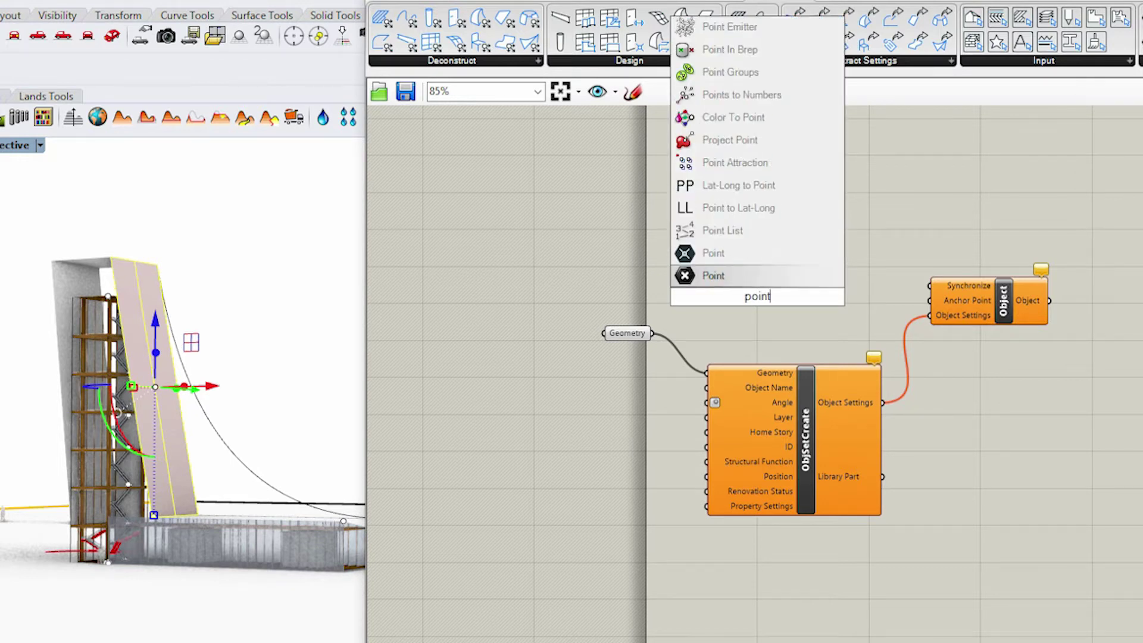
pyautogui.click(714, 276)
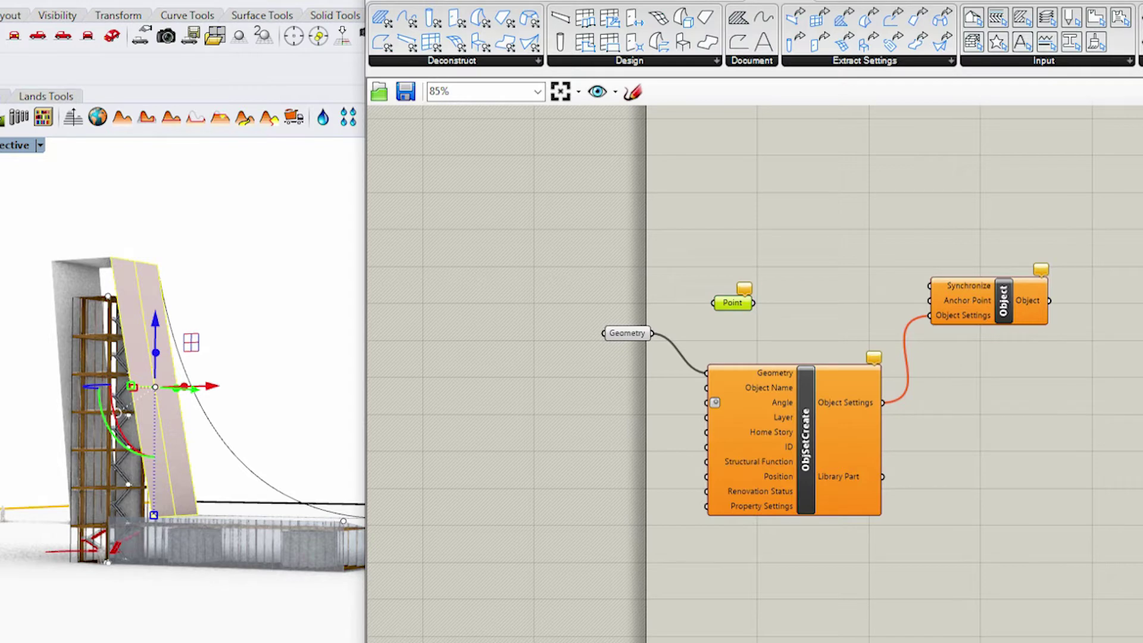
pyautogui.rightClick(732, 302)
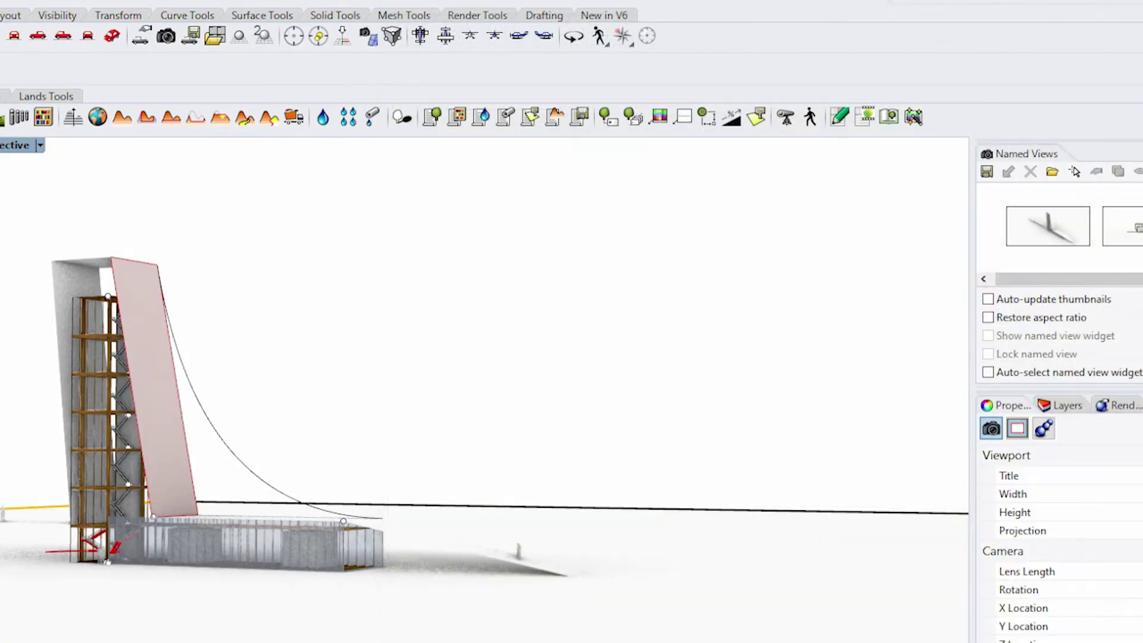
pyautogui.press('Return')
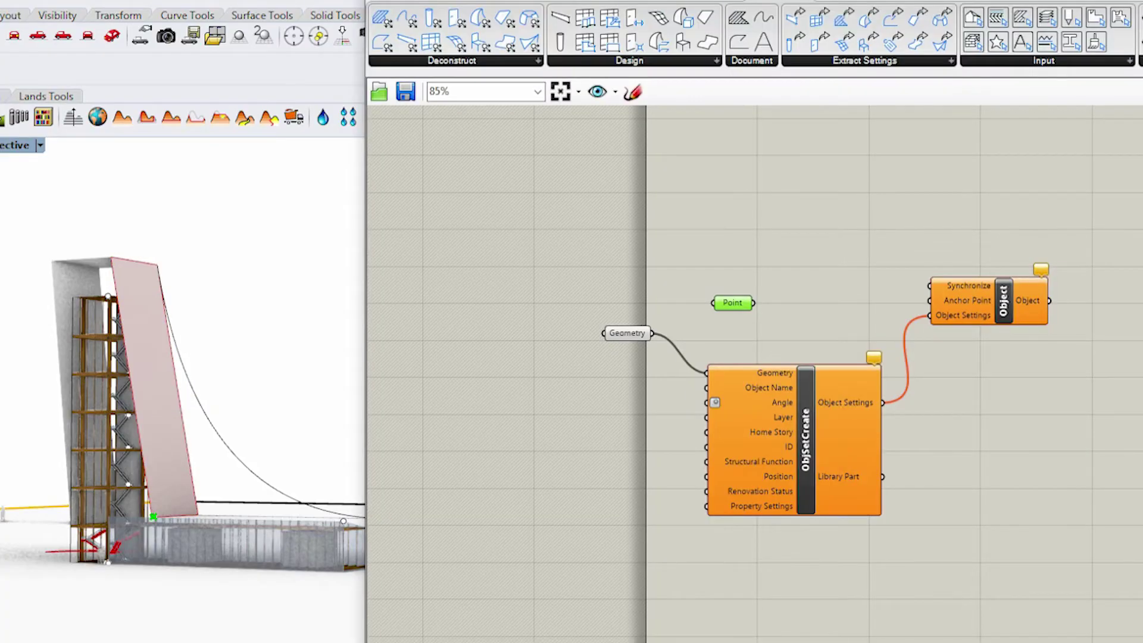
# Connect the Point parameter to the Object component's Anchor Point input and bring the two components closer together
pyautogui.moveTo(753, 302); pyautogui.dragTo(929, 300)
pyautogui.press('Escape')
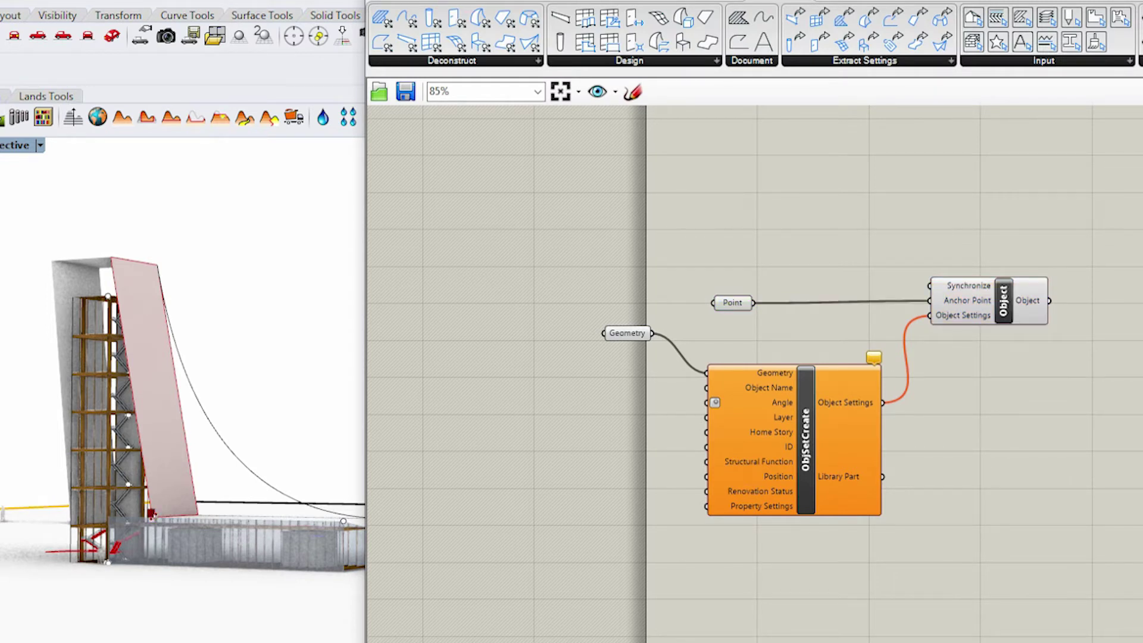
pyautogui.moveTo(732, 302); pyautogui.dragTo(776, 308)
pyautogui.moveTo(1004, 301)
pyautogui.mouseDown()
pyautogui.moveTo(945, 250)
pyautogui.moveTo(1003, 313)
pyautogui.moveTo(1000, 301)
pyautogui.mouseUp()
pyautogui.press('Escape')
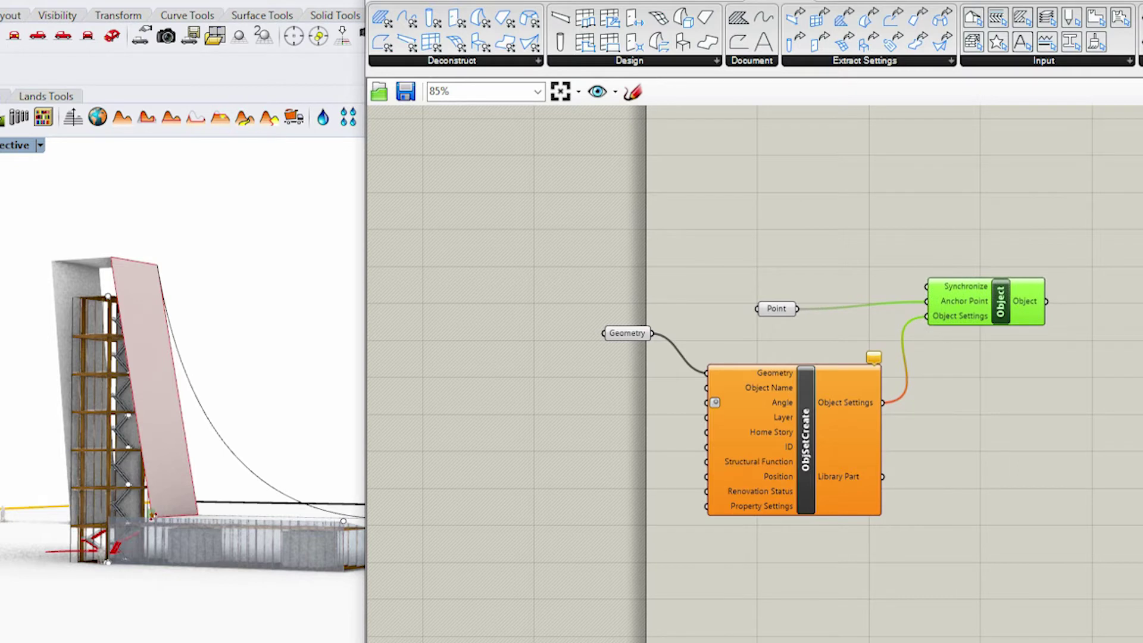
pyautogui.press('Escape')
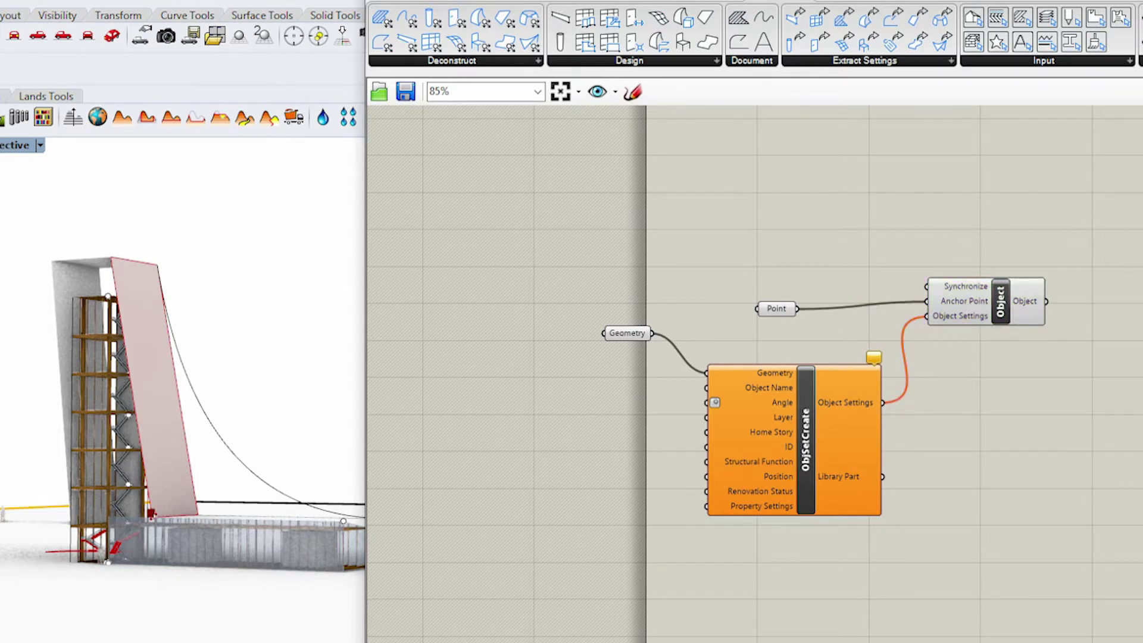
pyautogui.doubleClick(617, 426)
pyautogui.write('text')
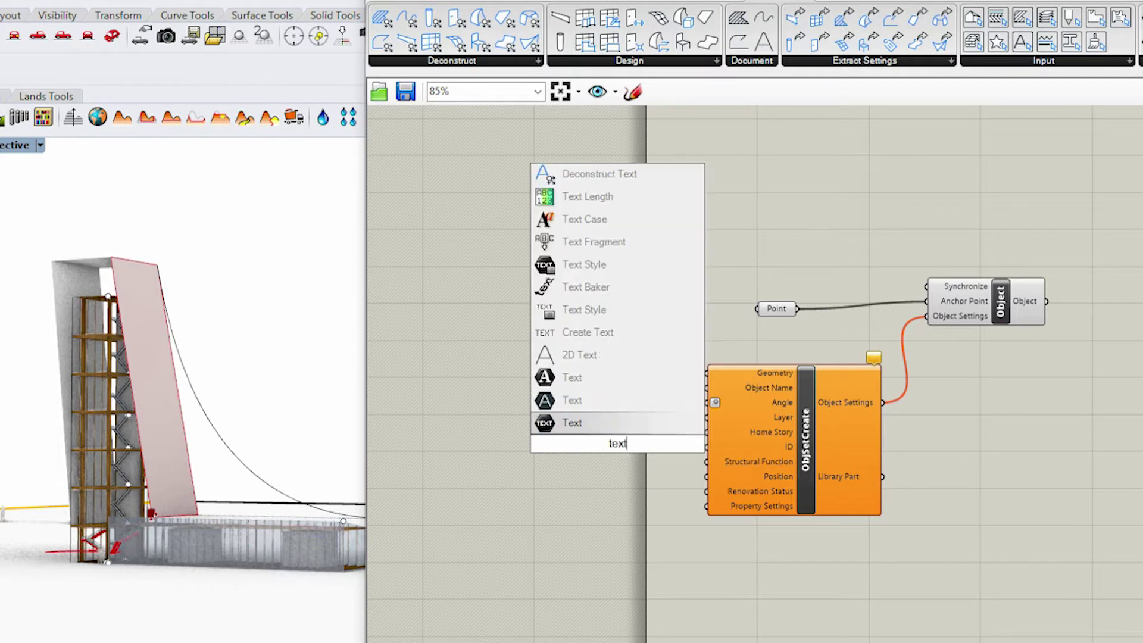
pyautogui.press('Escape')
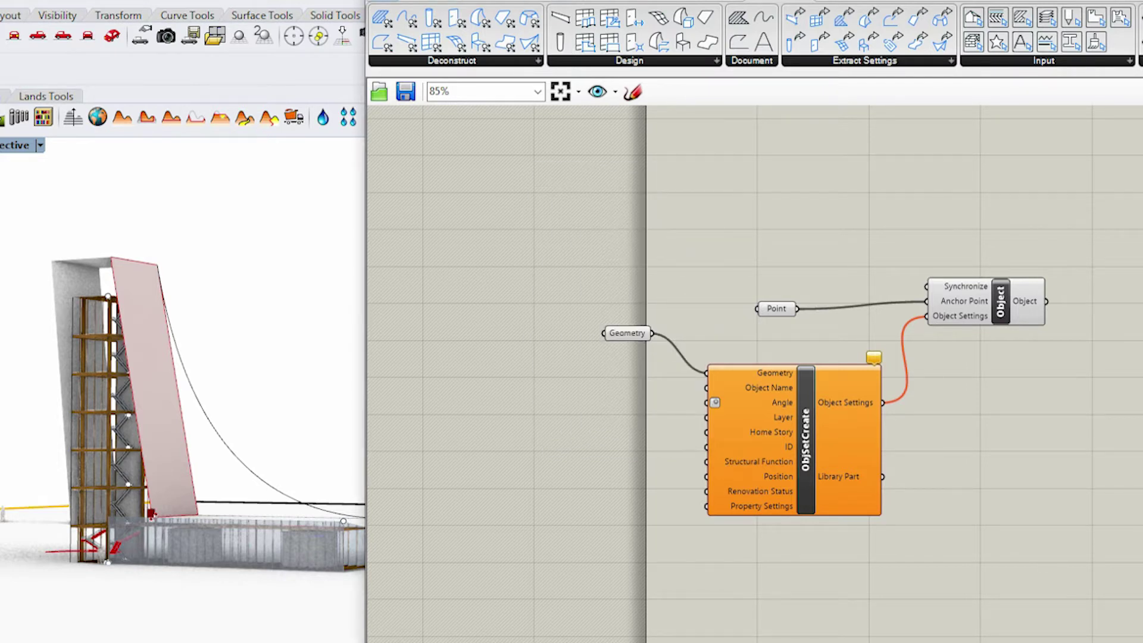
# Add a Panel containing the text "panel" and connect it to the Object Name input of ObjSetCreate
pyautogui.click(386, 10)
pyautogui.click(589, 268)
pyautogui.moveTo(589, 268); pyautogui.dragTo(572, 437)
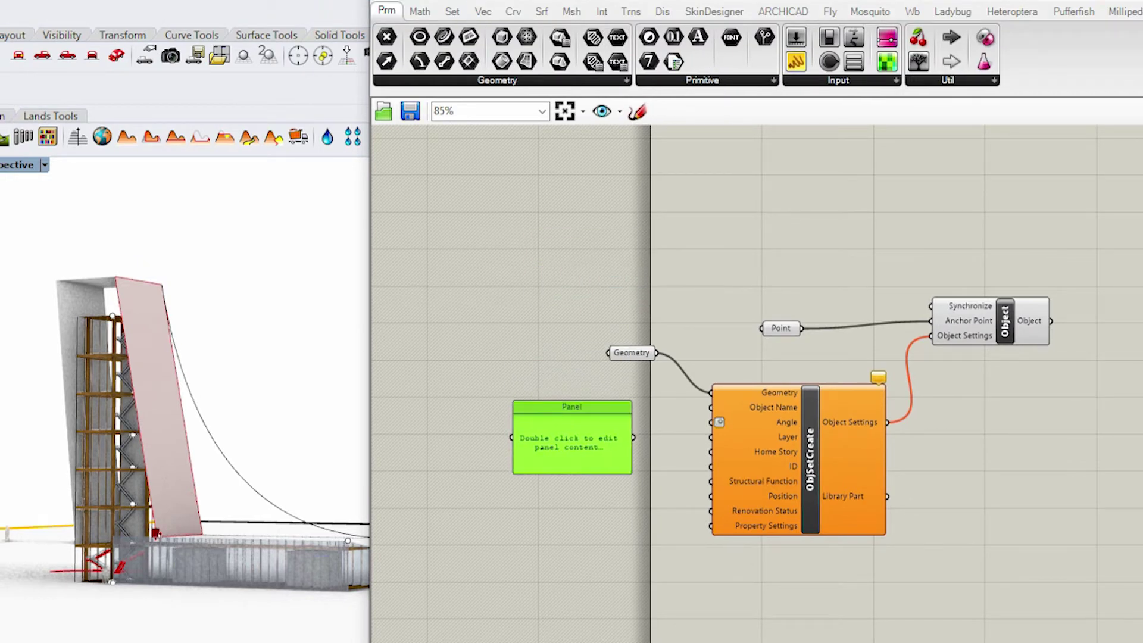
pyautogui.doubleClick(571, 438)
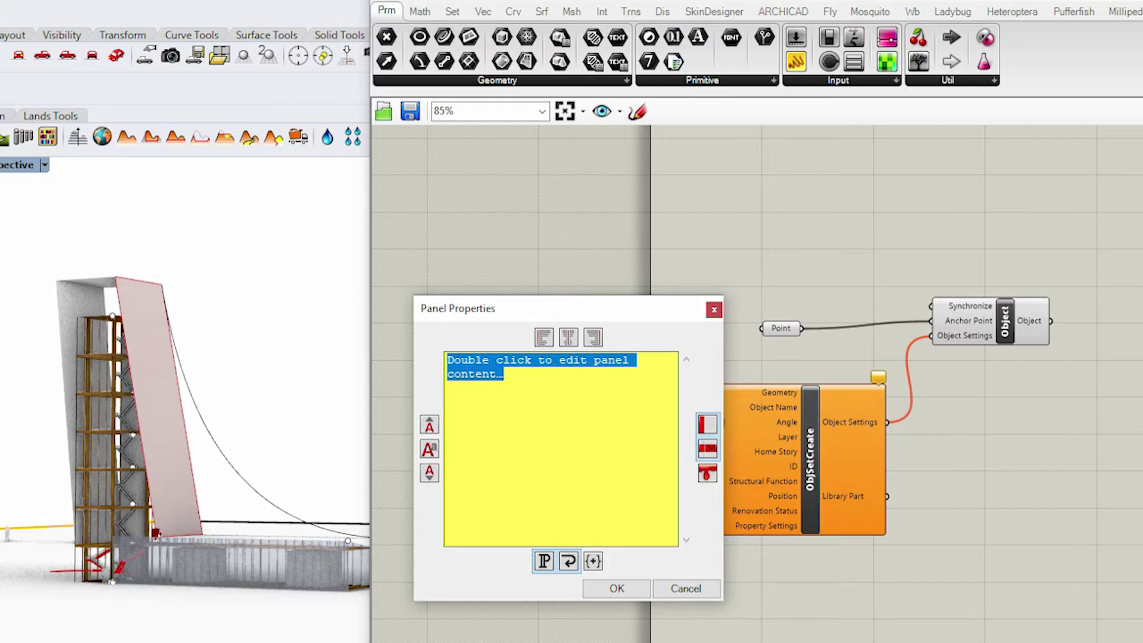
pyautogui.write('panel')
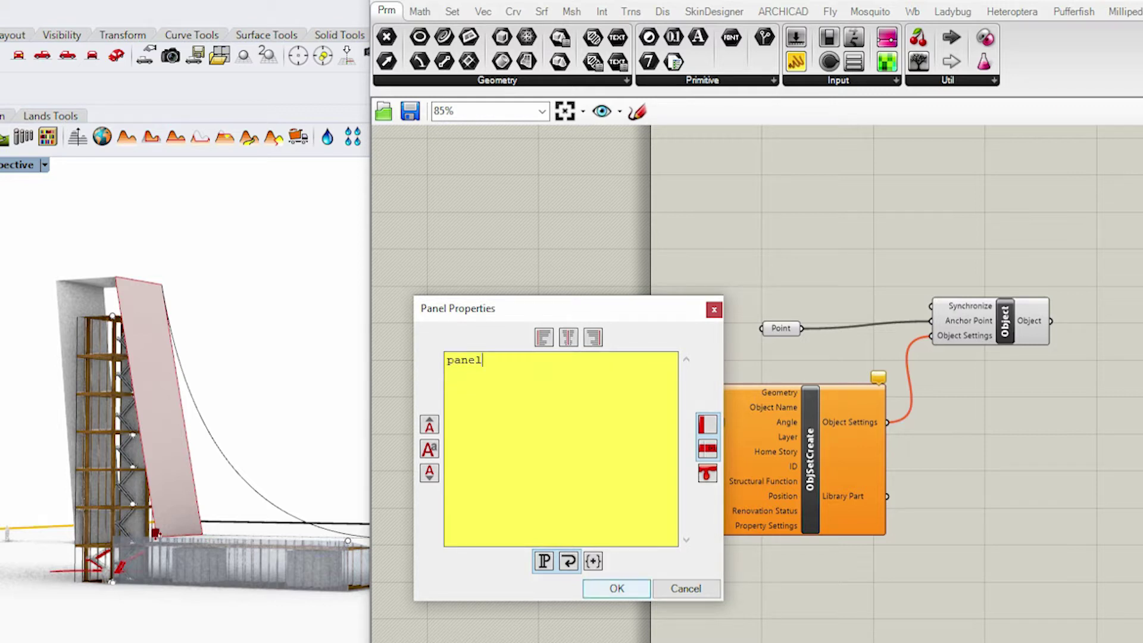
pyautogui.click(617, 588)
pyautogui.moveTo(633, 436); pyautogui.dragTo(711, 407)
pyautogui.moveTo(572, 438)
pyautogui.mouseDown()
pyautogui.moveTo(591, 467)
pyautogui.moveTo(585, 439)
pyautogui.mouseUp()
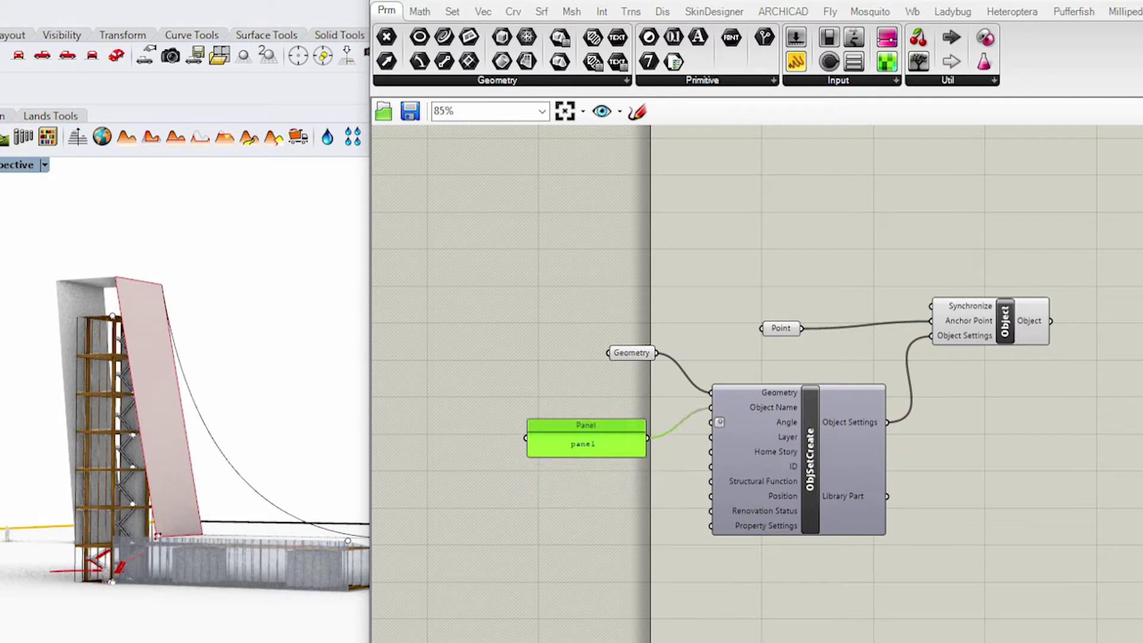
pyautogui.click(809, 459)
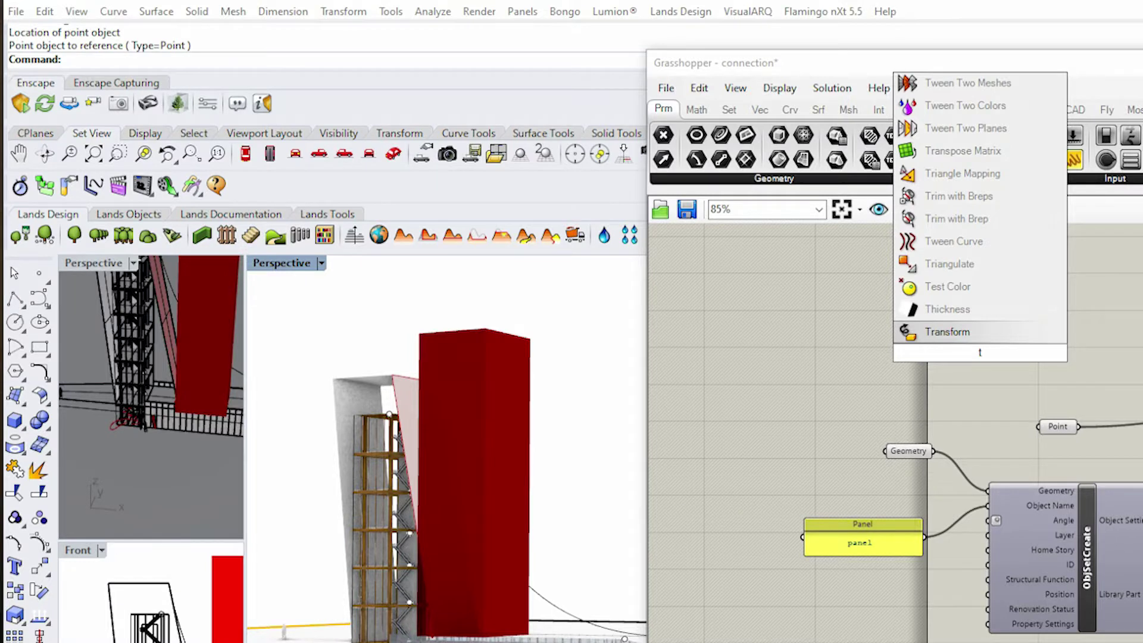
# Add a Boolean Toggle near the Object component and switch it to synchronize the panel object with ARCHICAD
pyautogui.write('og')
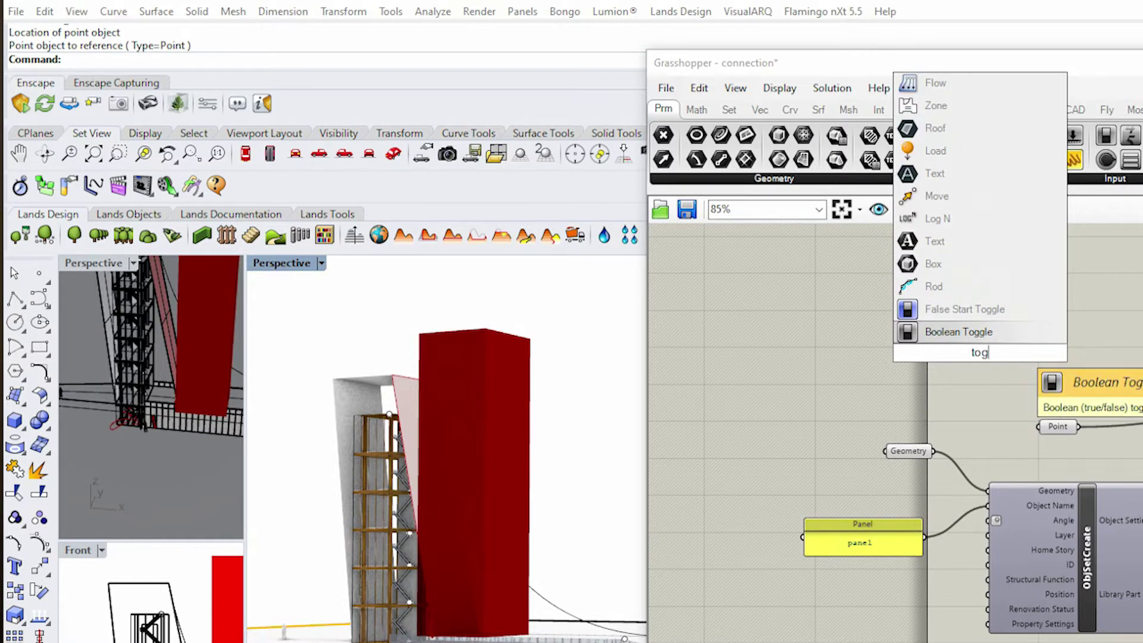
pyautogui.press('Return')
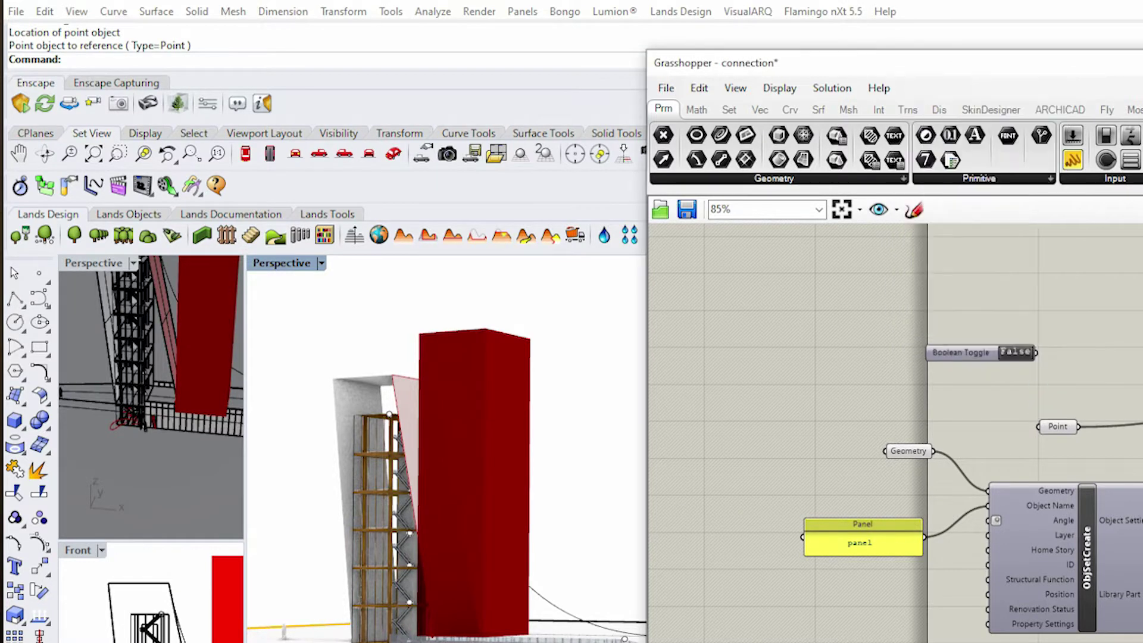
pyautogui.moveTo(961, 352); pyautogui.dragTo(1112, 377)
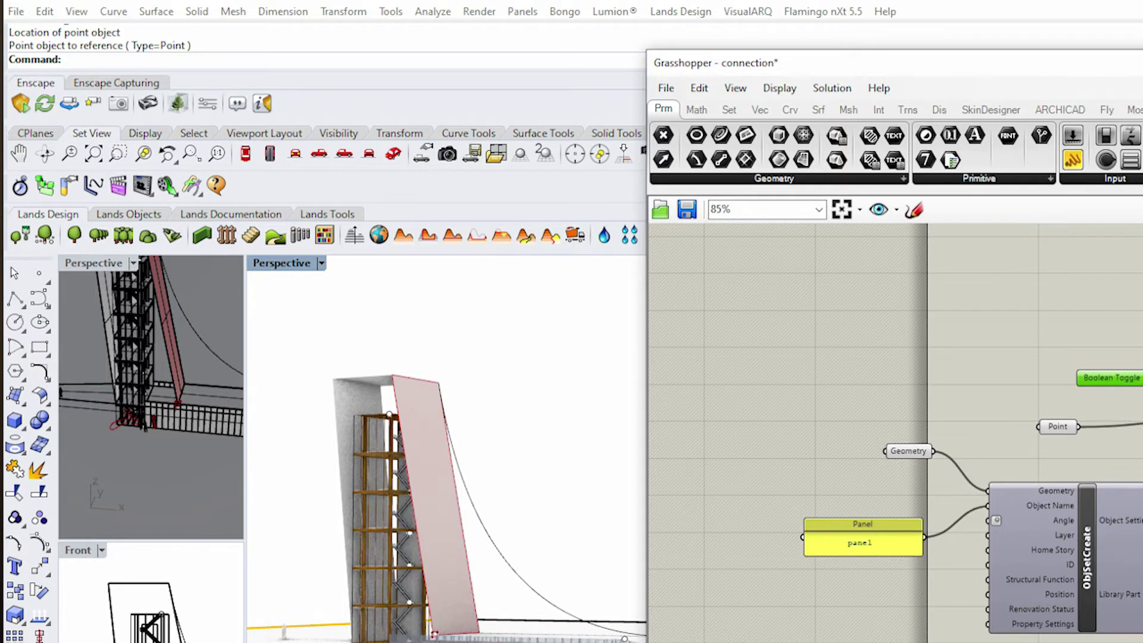
pyautogui.moveTo(1111, 377); pyautogui.dragTo(1042, 376)
pyautogui.doubleClick(1096, 375)
pyautogui.click(1138, 425)
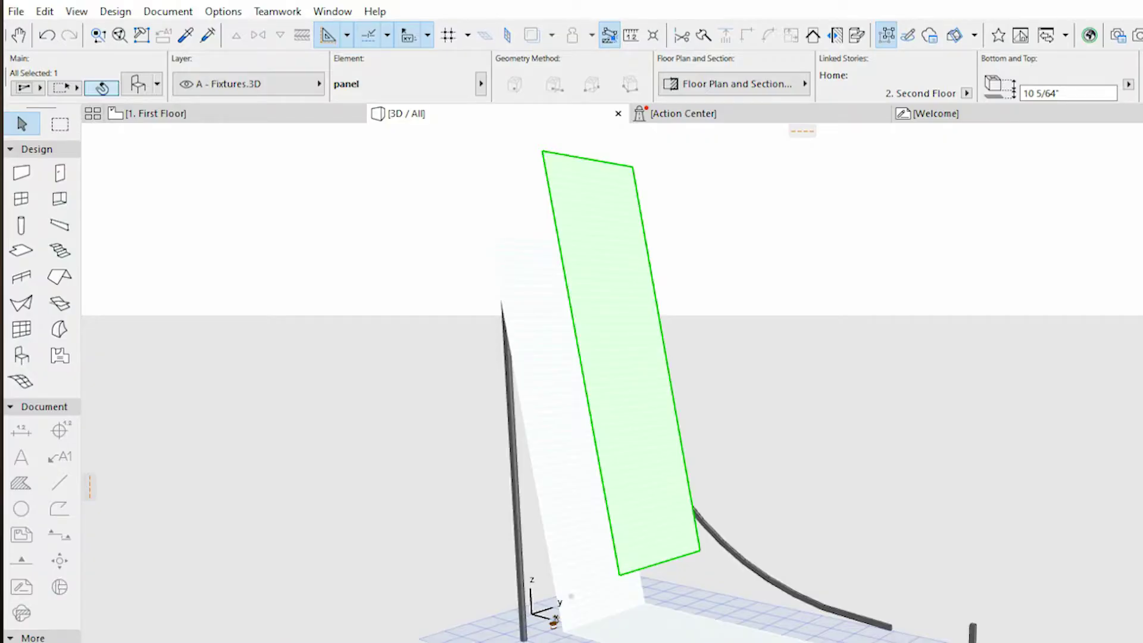
# Deselect the panel object in the 3D view and open the Grasshopper Connection controls
pyautogui.press('Escape')
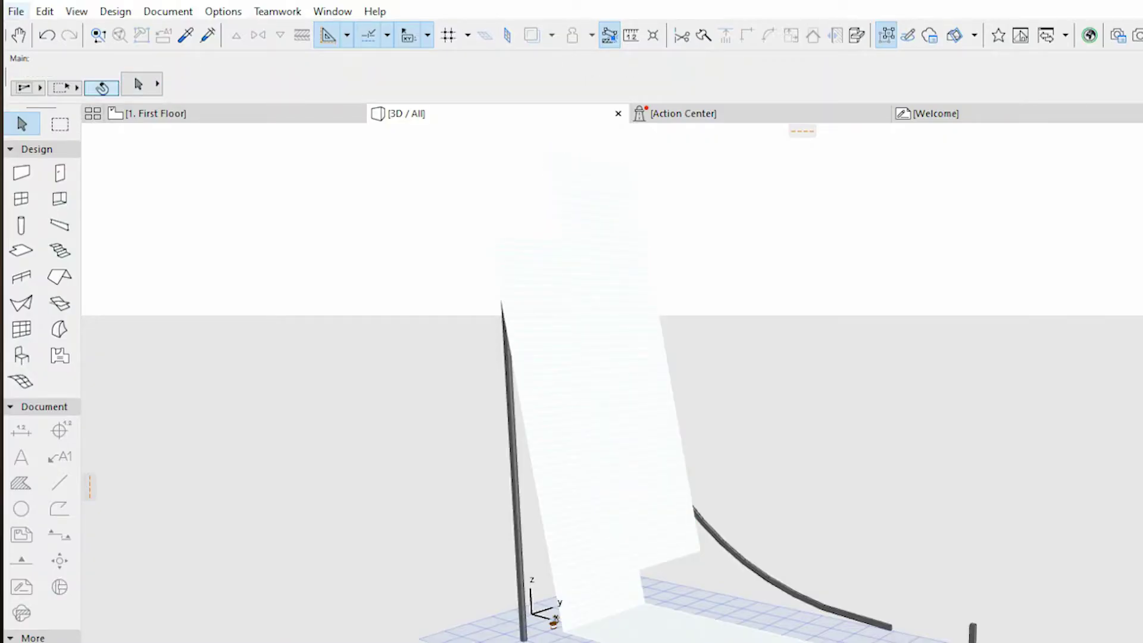
pyautogui.click(16, 12)
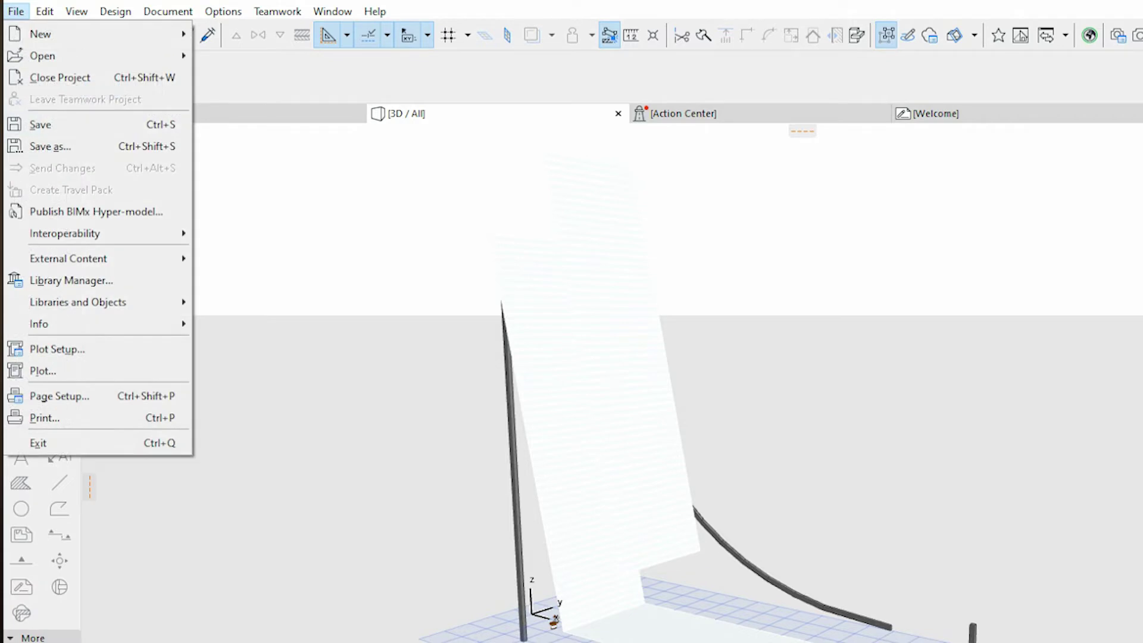
pyautogui.moveTo(96, 234)
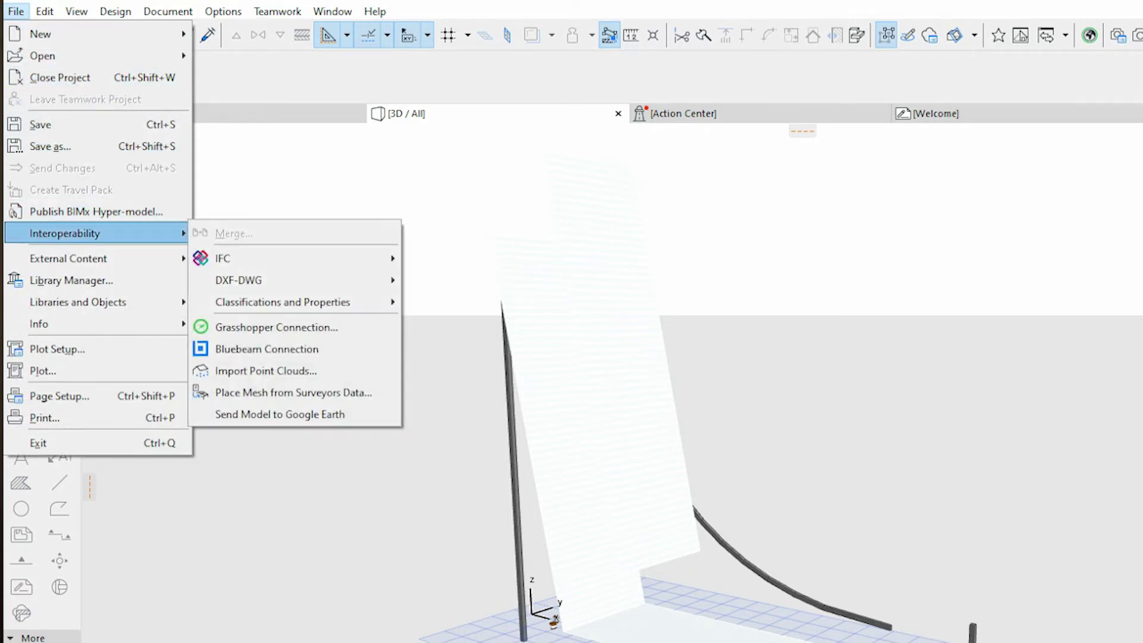
pyautogui.press('Return')
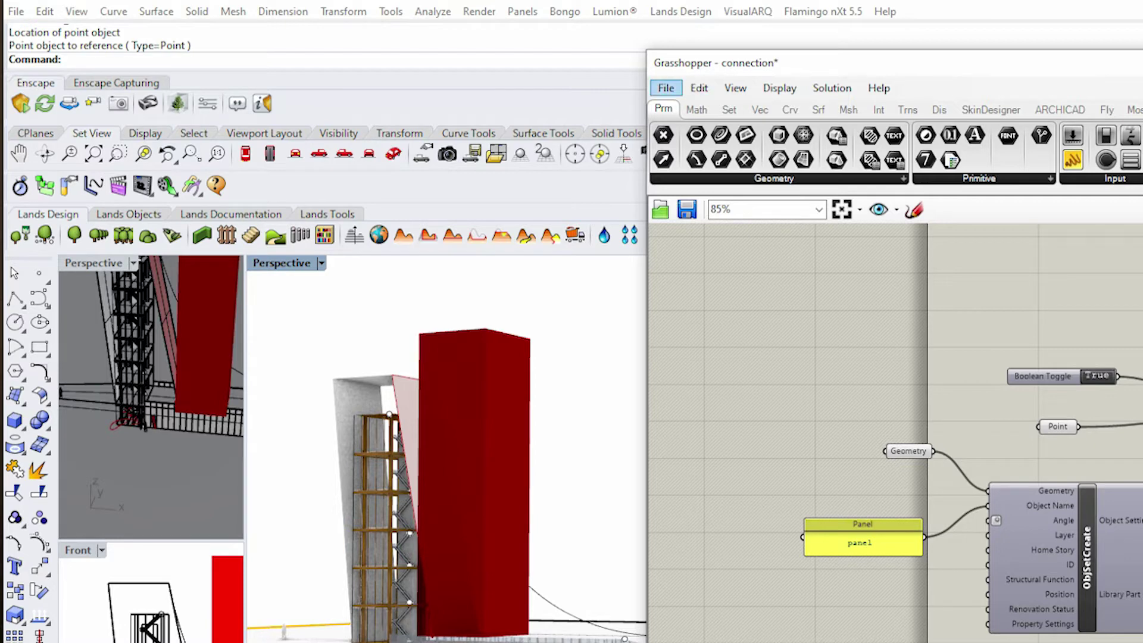
# Switch to Grasshopper, check which document is set to communicate with ARCHICAD, and leave the connection settings as they are
pyautogui.click(665, 88)
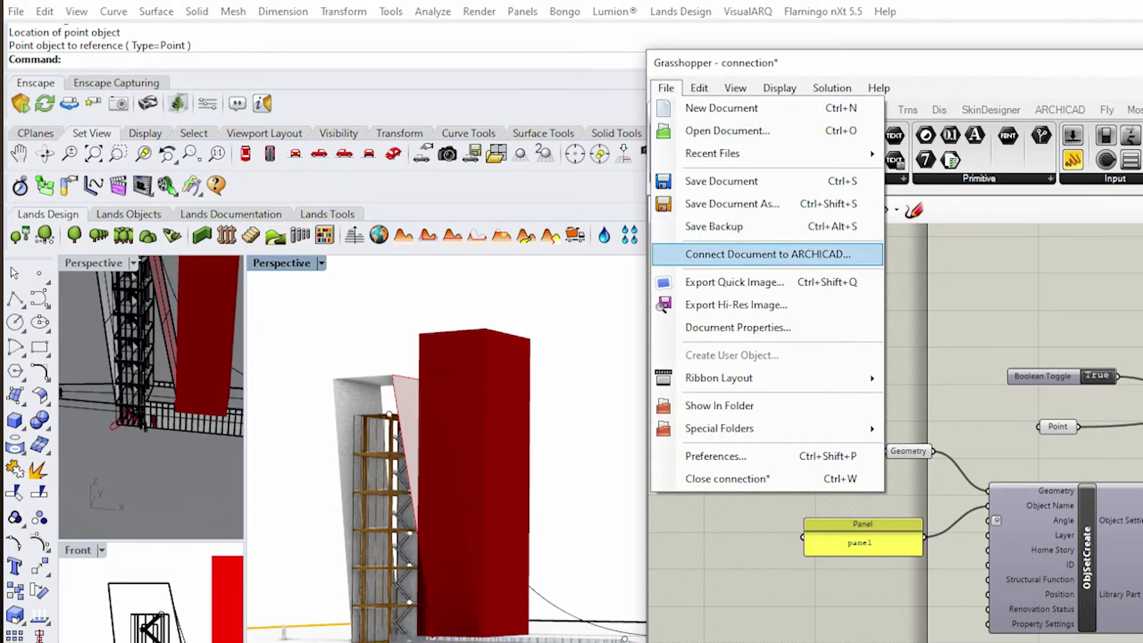
pyautogui.click(766, 254)
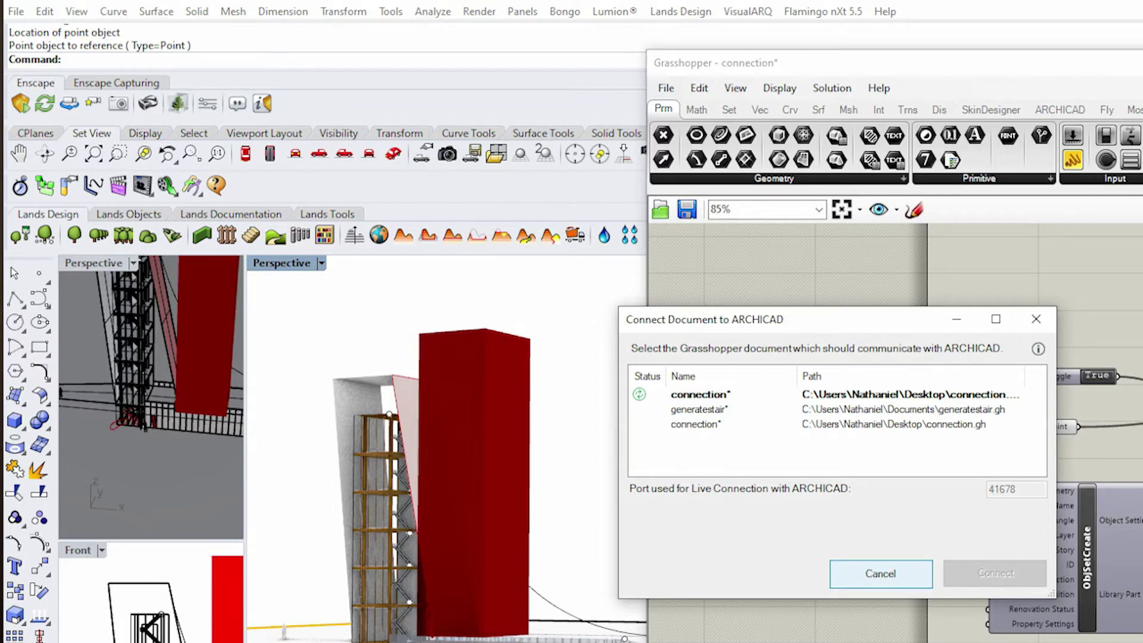
pyautogui.click(880, 573)
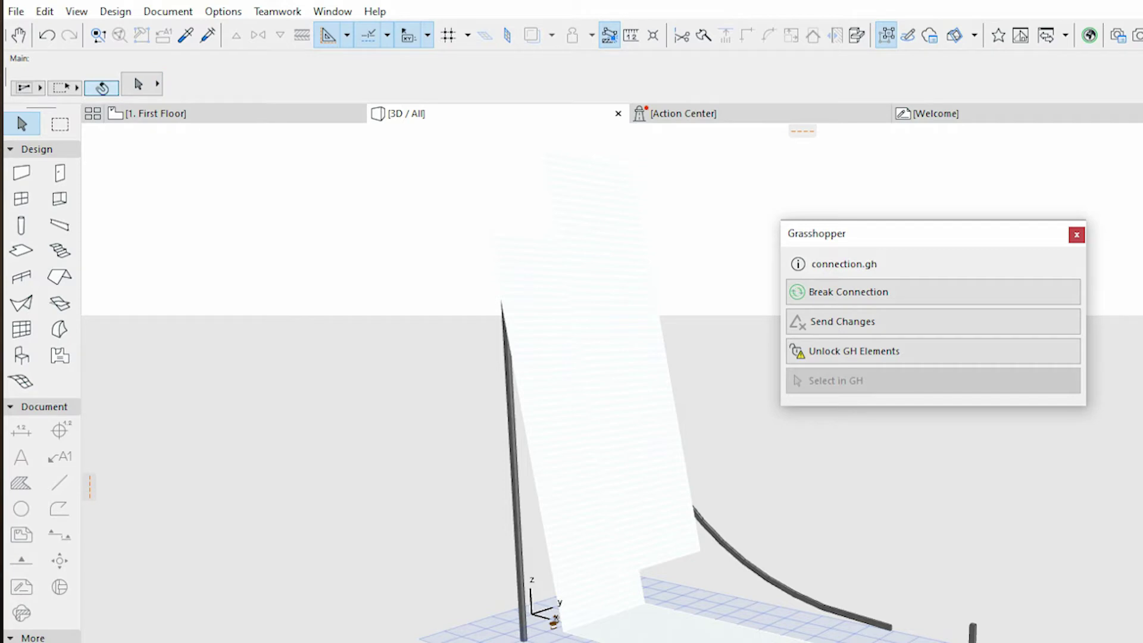
# Switch to ARCHICAD and view the status details of the live Grasshopper connection
pyautogui.click(16, 12)
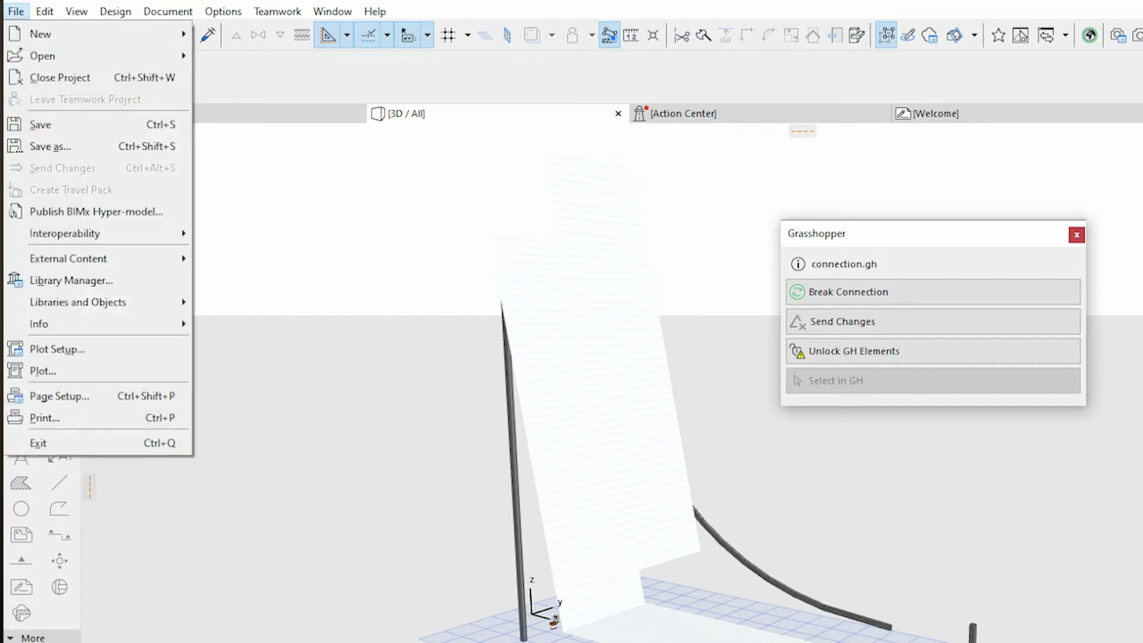
pyautogui.moveTo(149, 232)
pyautogui.moveTo(97, 233)
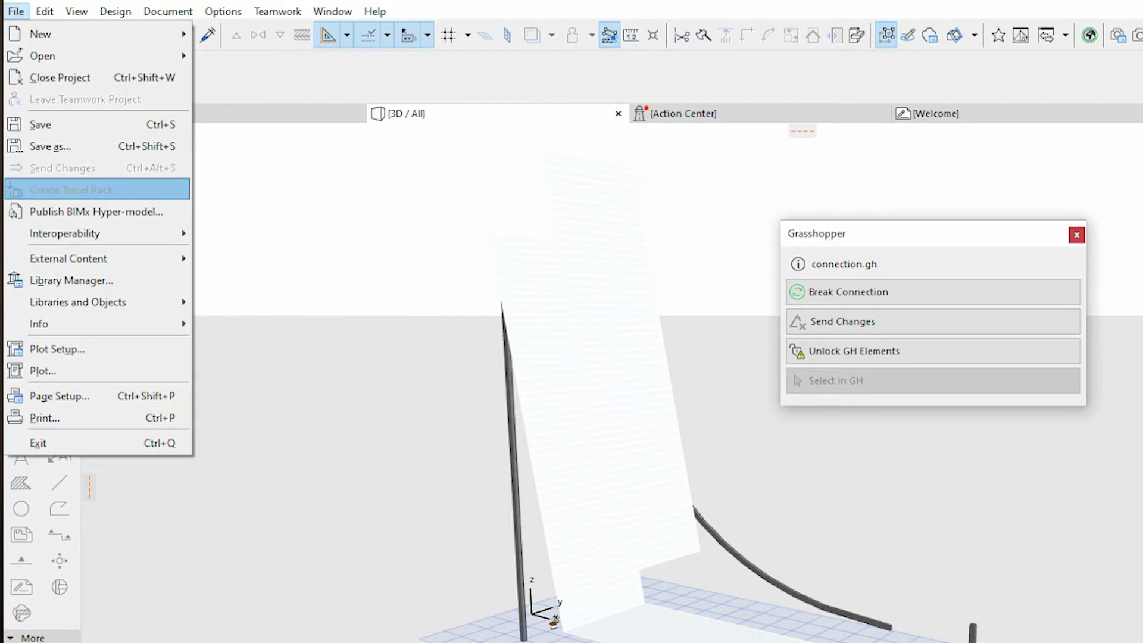
pyautogui.press('Escape')
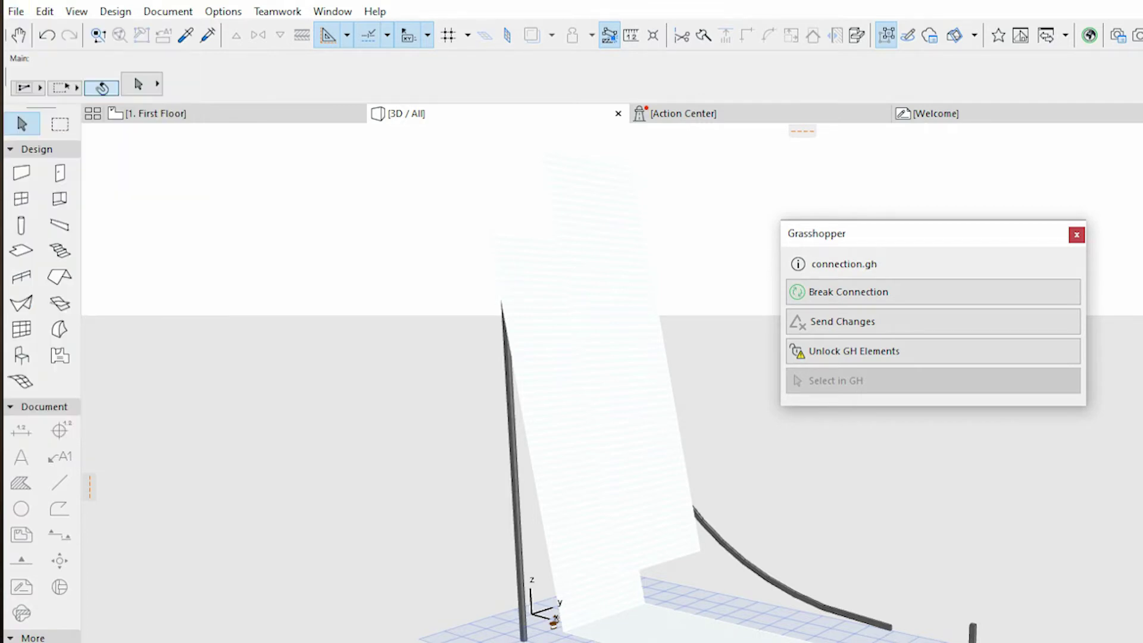
pyautogui.moveTo(798, 264)
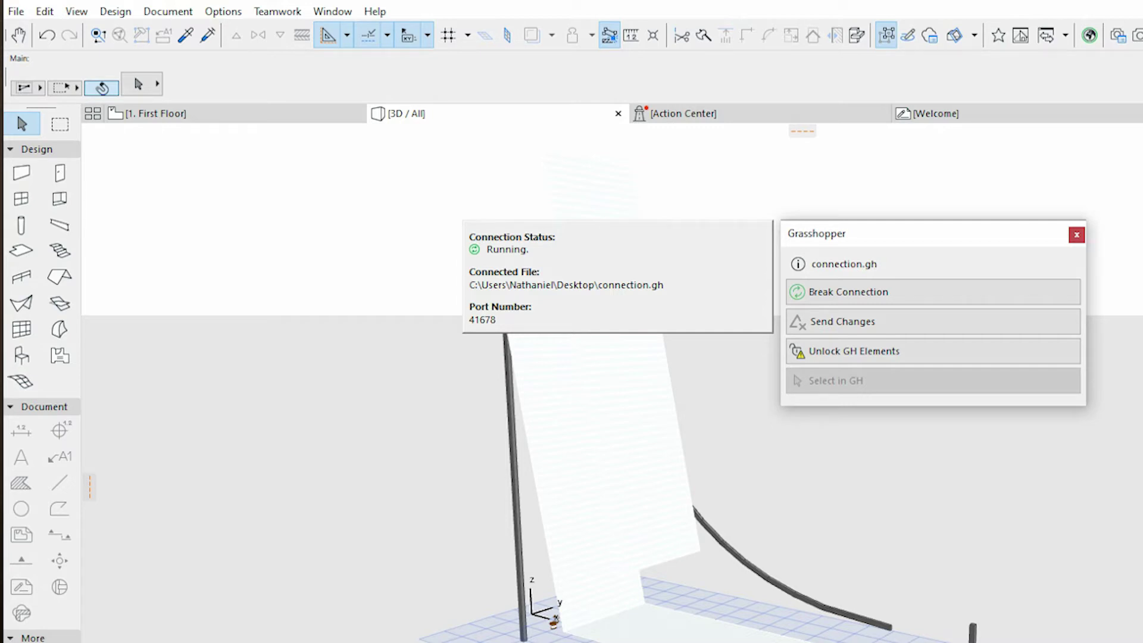
pyautogui.hotkey('alt', 'f')
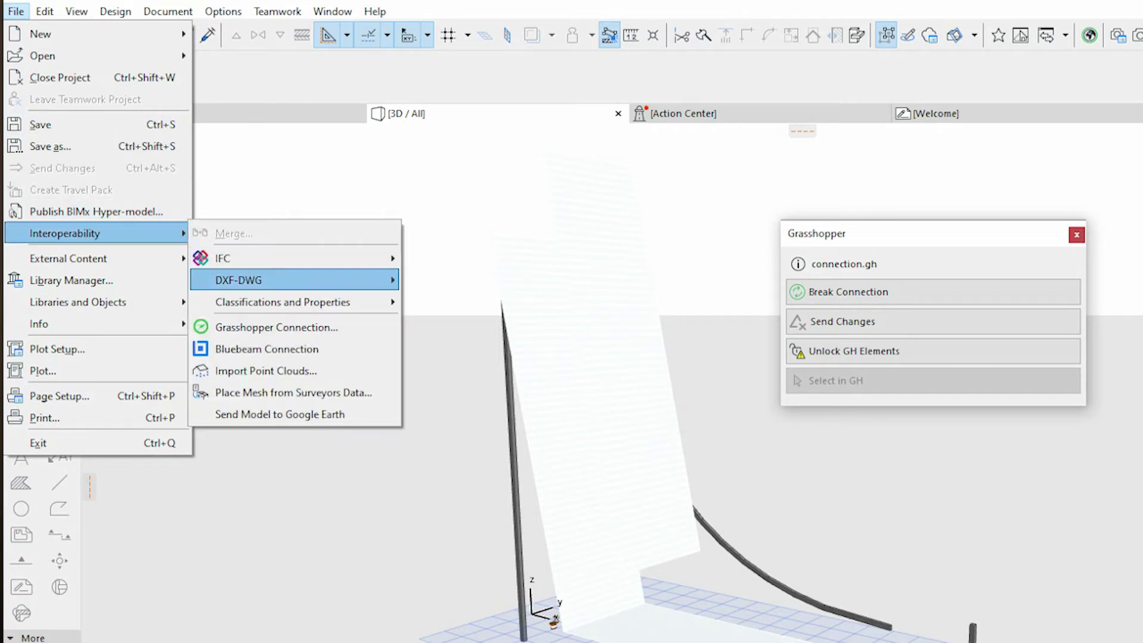
pyautogui.moveTo(68, 257)
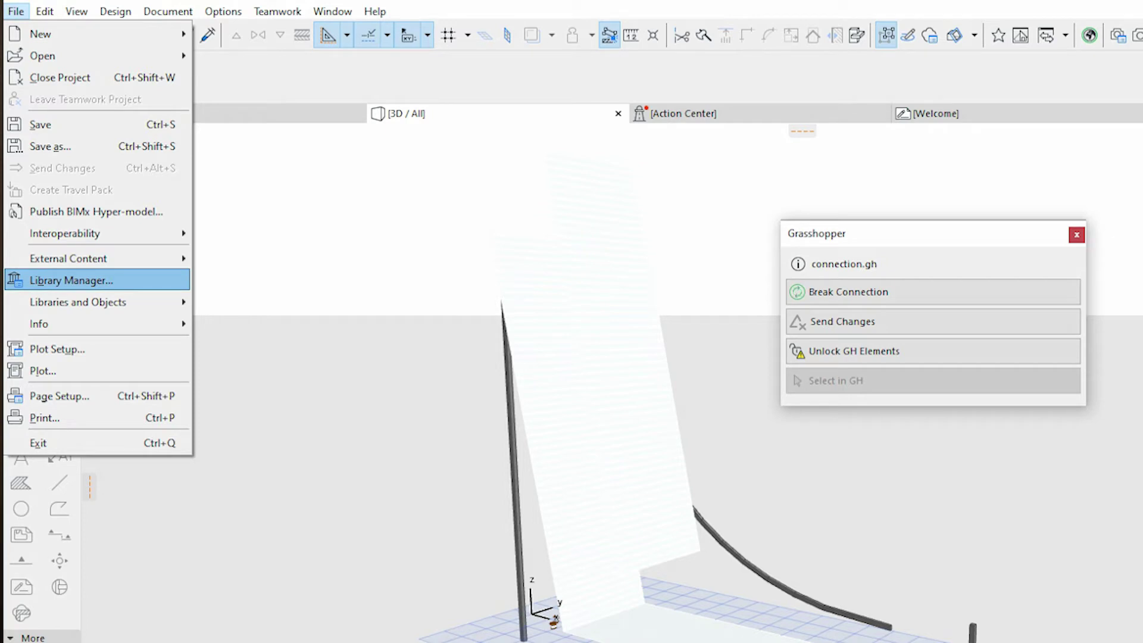
pyautogui.moveTo(77, 302)
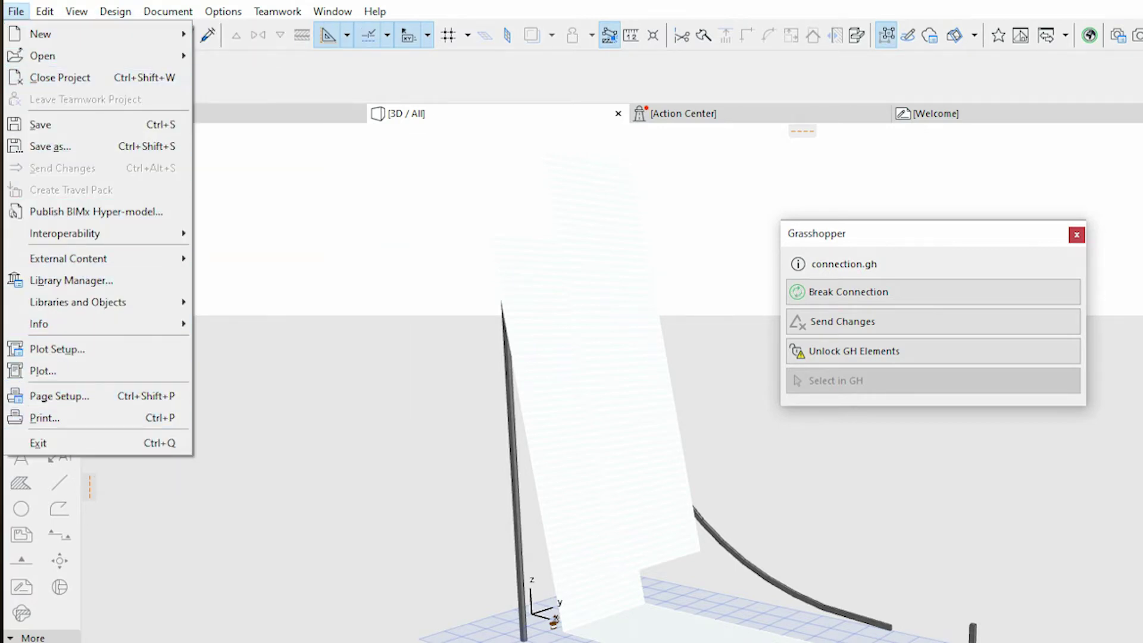
pyautogui.press('Escape')
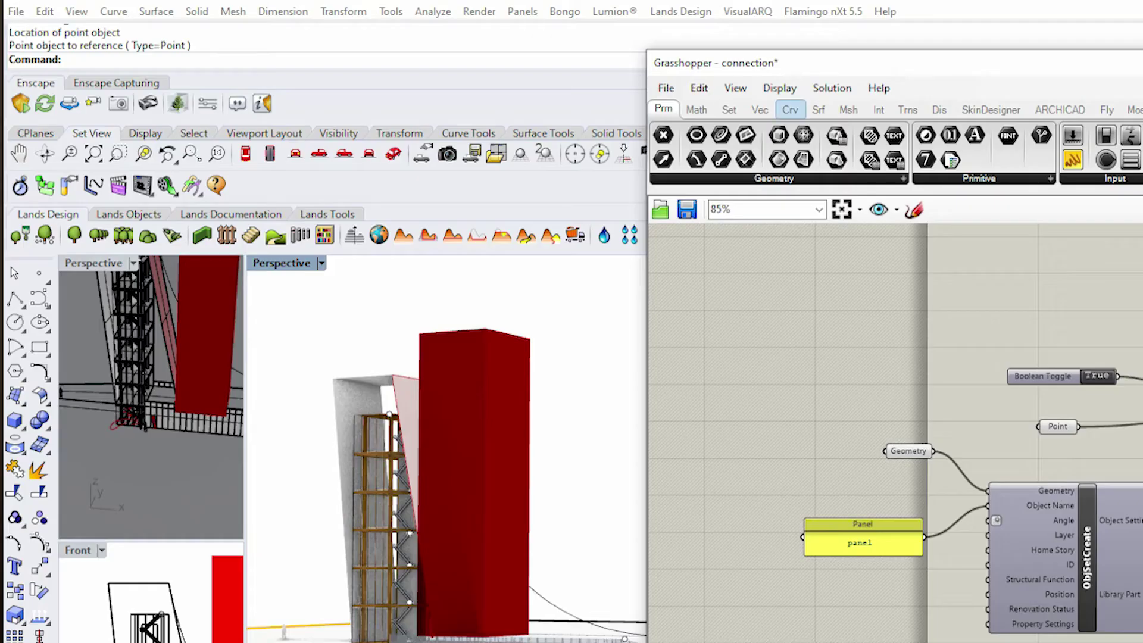
pyautogui.click(665, 87)
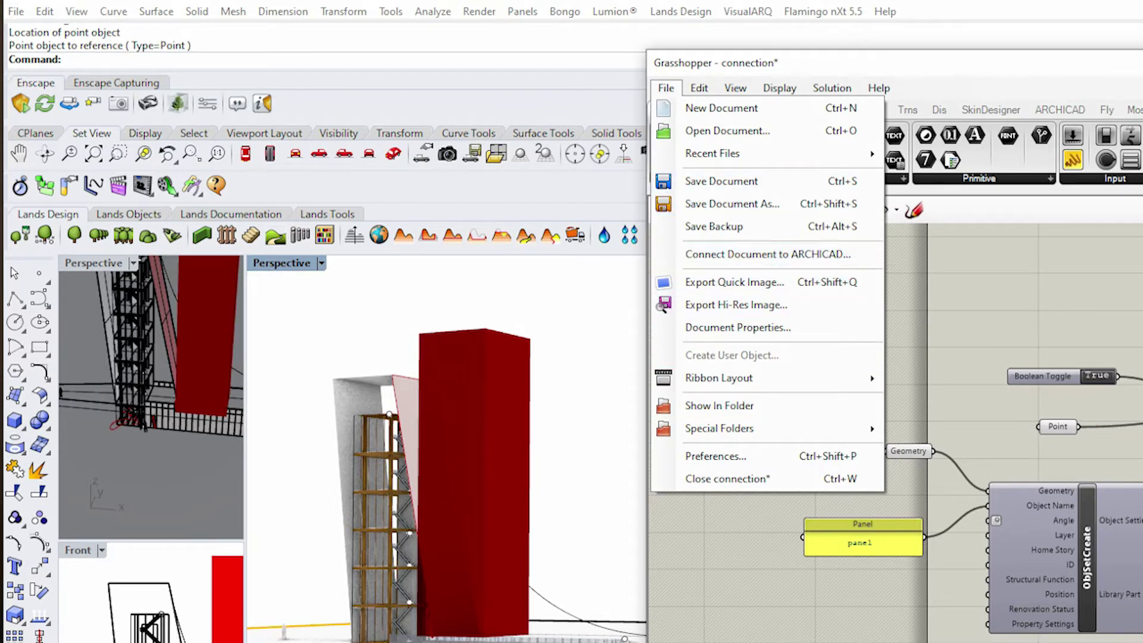
pyautogui.press('Escape')
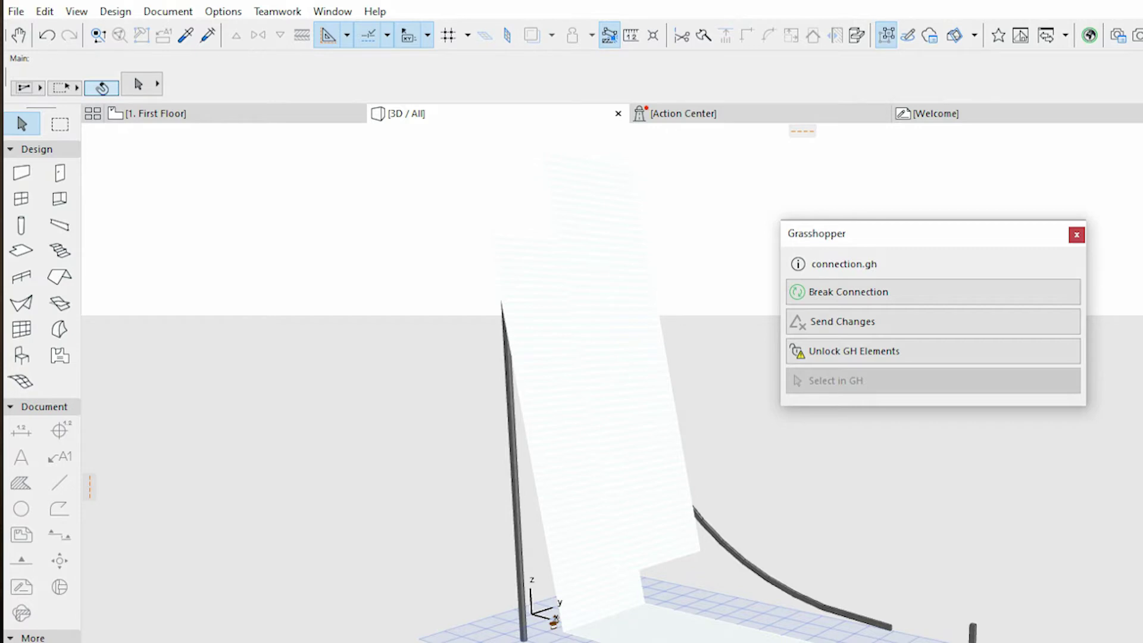
# Switch to ARCHICAD and check for software updates
pyautogui.click(374, 11)
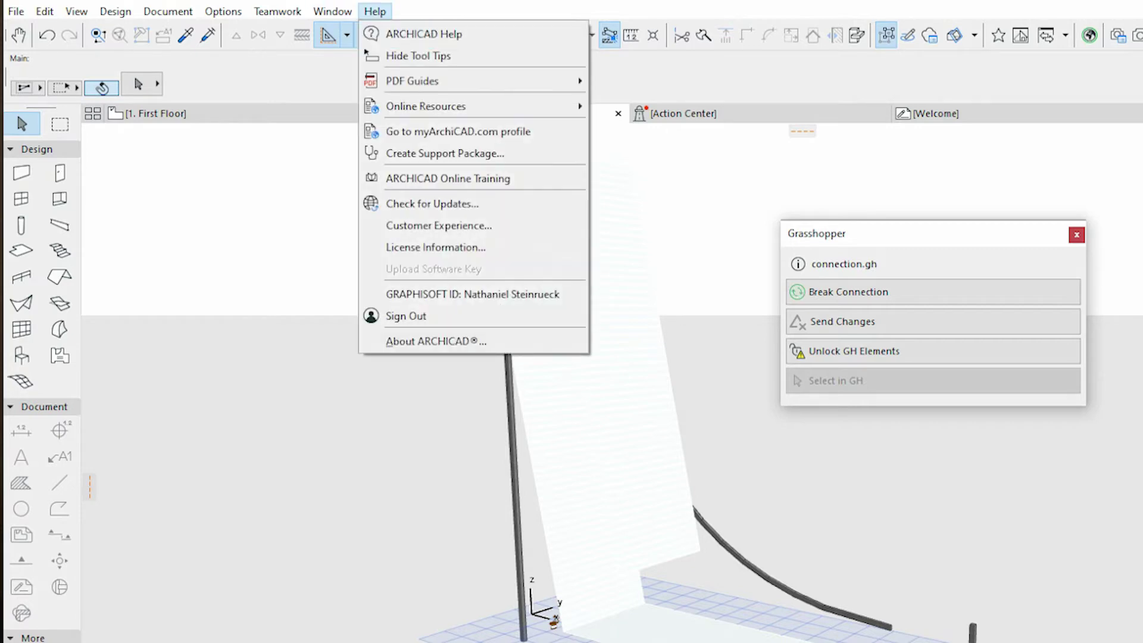
pyautogui.press('Return')
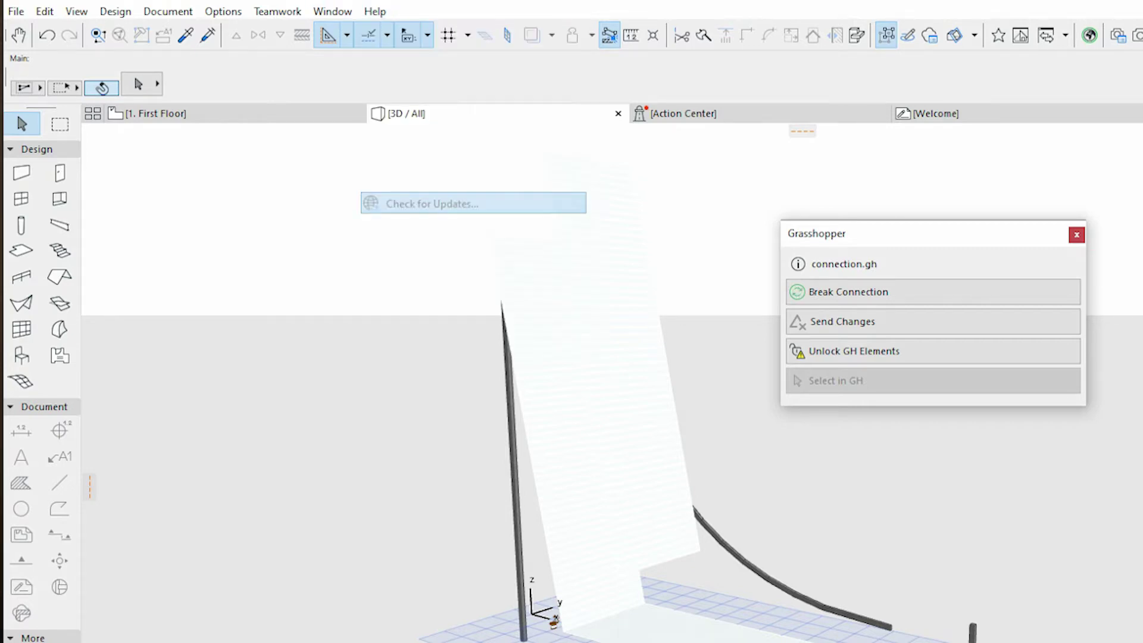